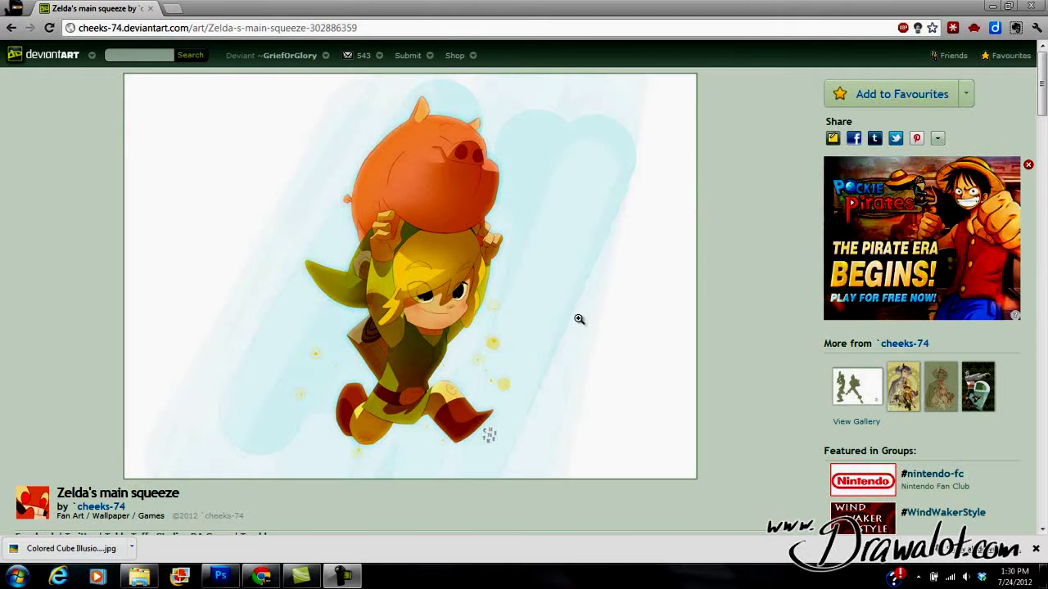
Switch to Photoshop, create a new document and paste the copied browser screenshot into it.
left_click(222, 577)
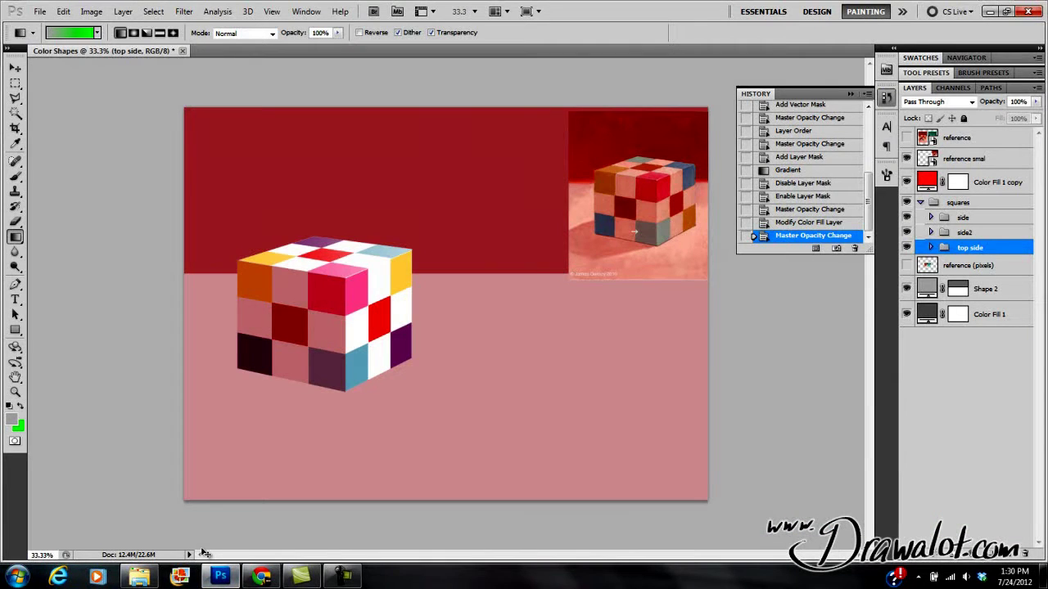
key("ctrl+n")
left_click(630, 146)
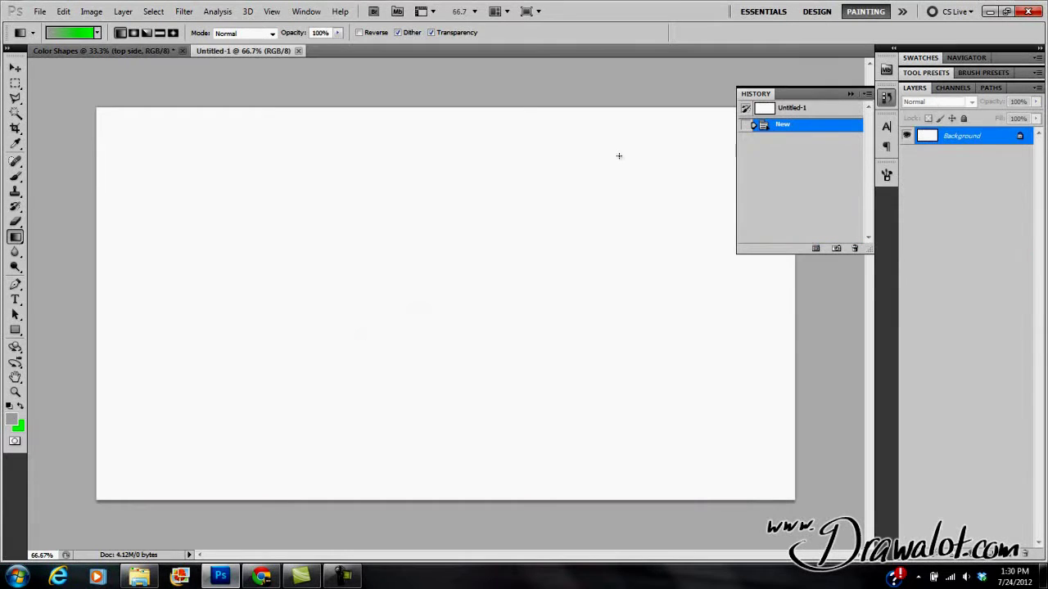
key("ctrl+v")
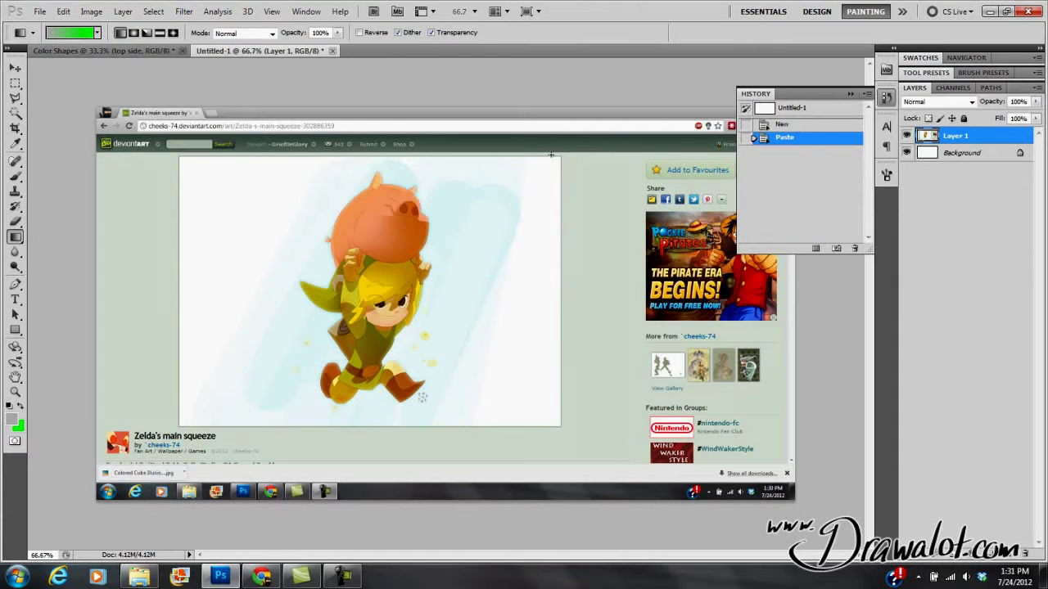
Select only the illustration area of the pasted screenshot with a rectangular marquee and copy it onto its own layer.
left_click(15, 84)
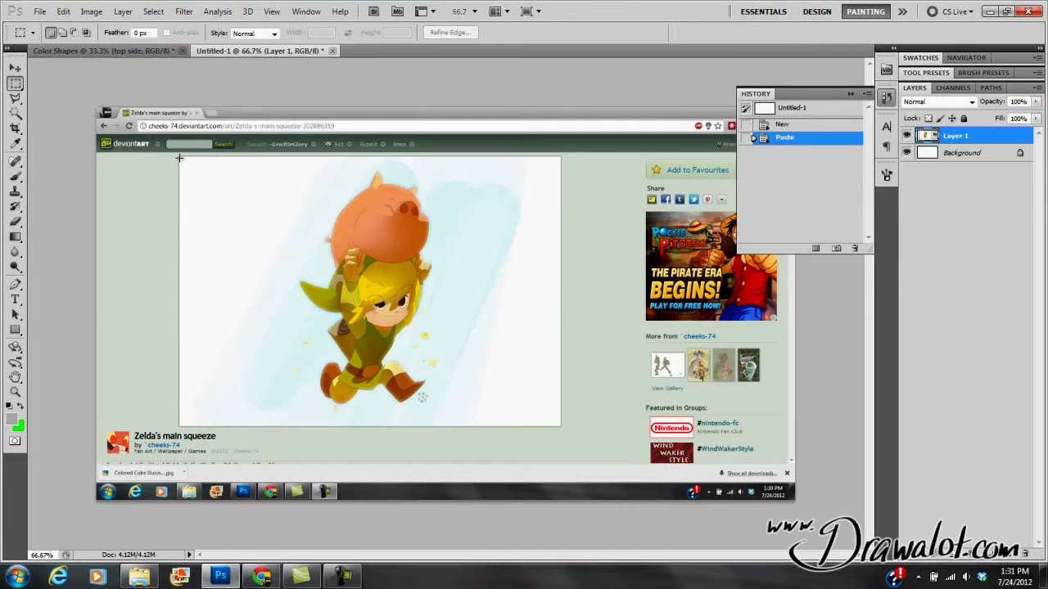
left_click_drag(229, 196, 561, 425)
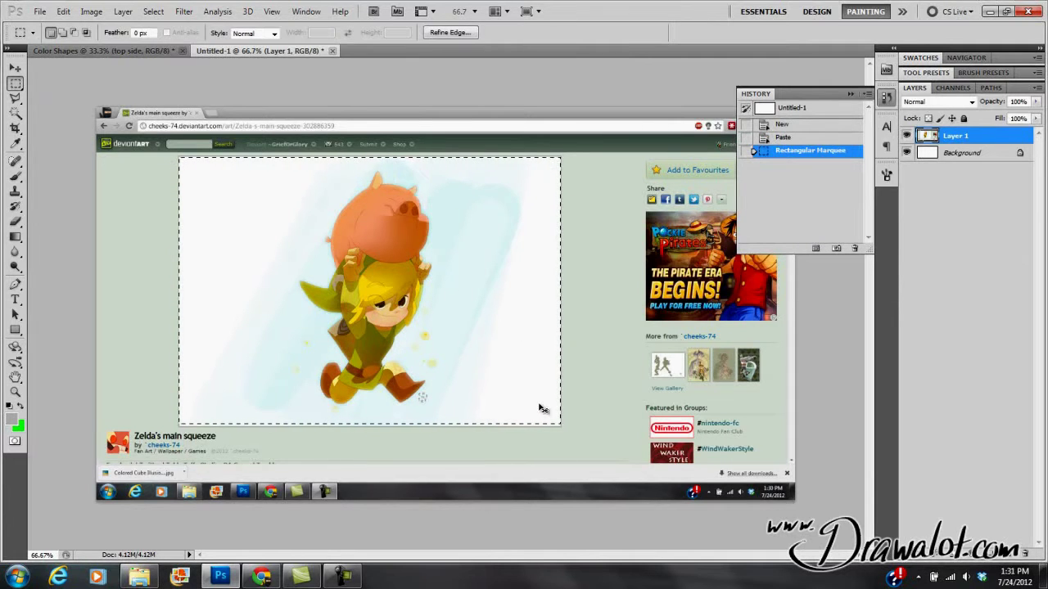
key("ctrl+c")
key("ctrl+v")
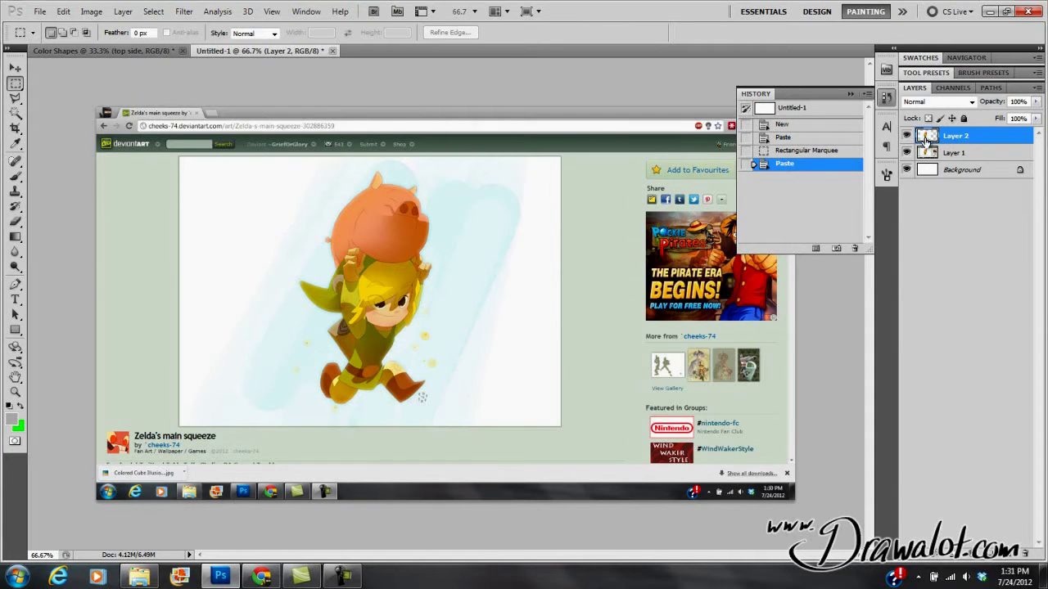
Delete the full screenshot layer and the Background layer, keeping only the cropped illustration.
left_click_drag(926, 153, 1024, 551)
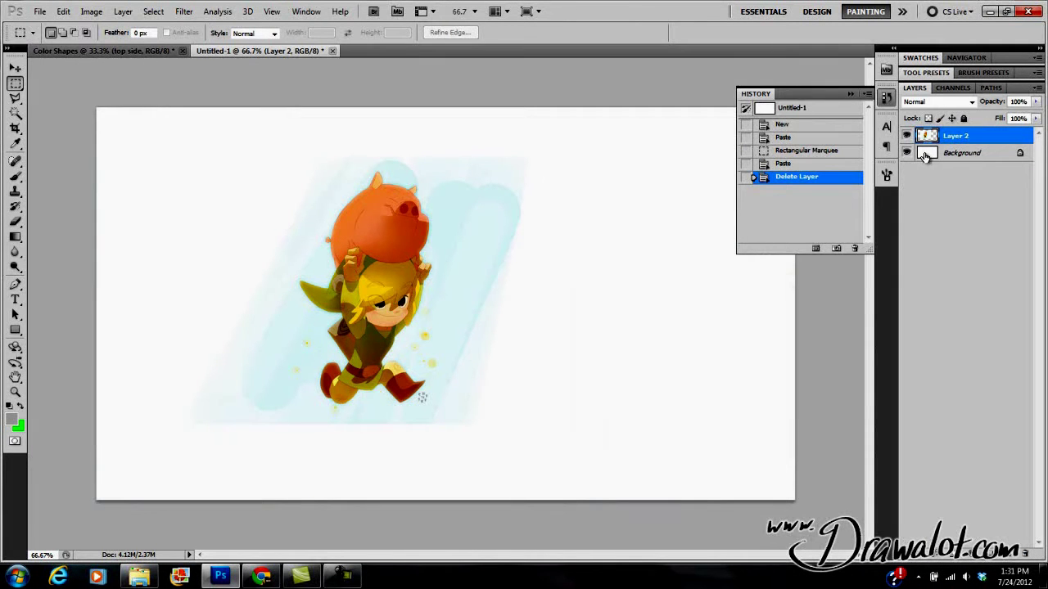
left_click_drag(925, 158, 1025, 554)
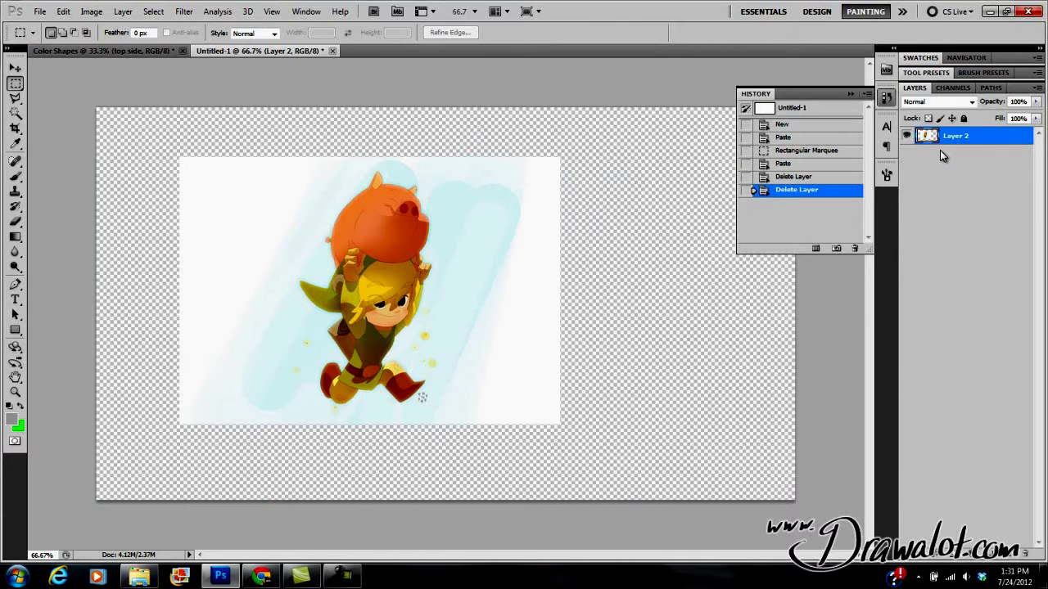
Add a solid color fill layer in light grey, #d3d3d3, with the default layer settings.
left_click(123, 12)
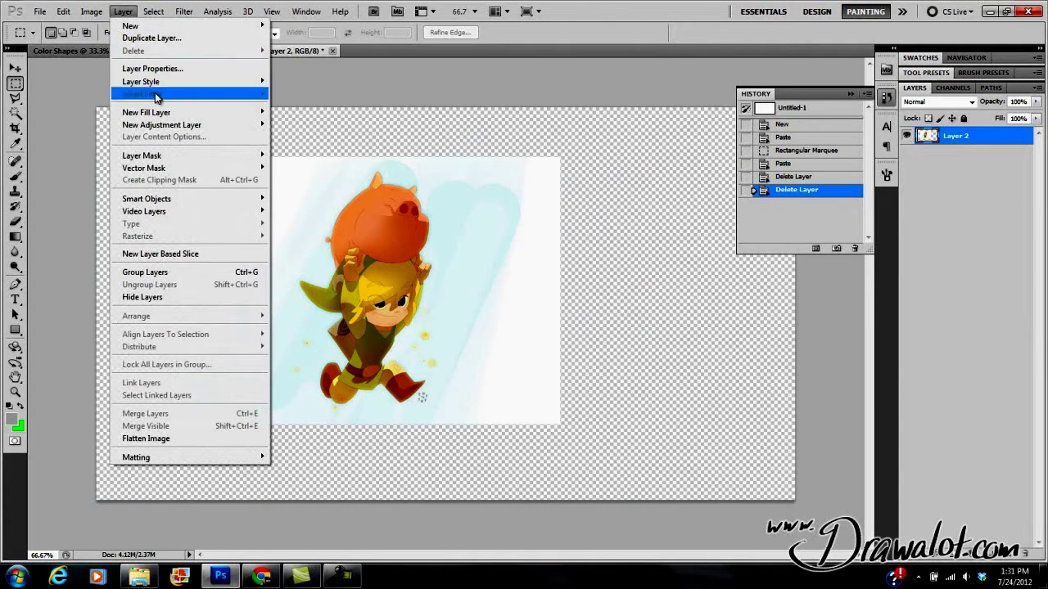
mouse_move(245, 113)
left_click(283, 113)
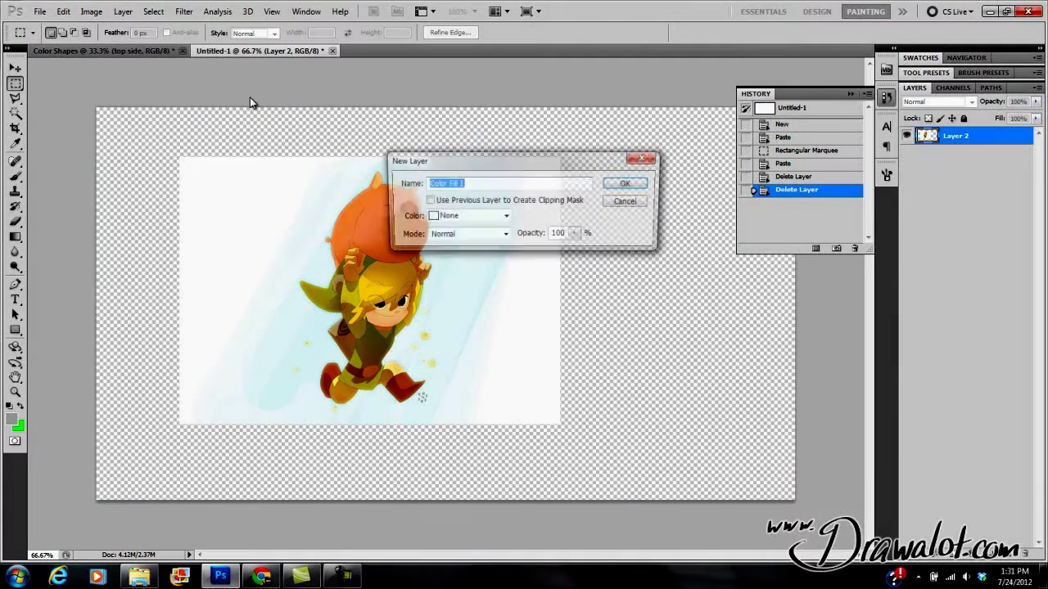
left_click(625, 184)
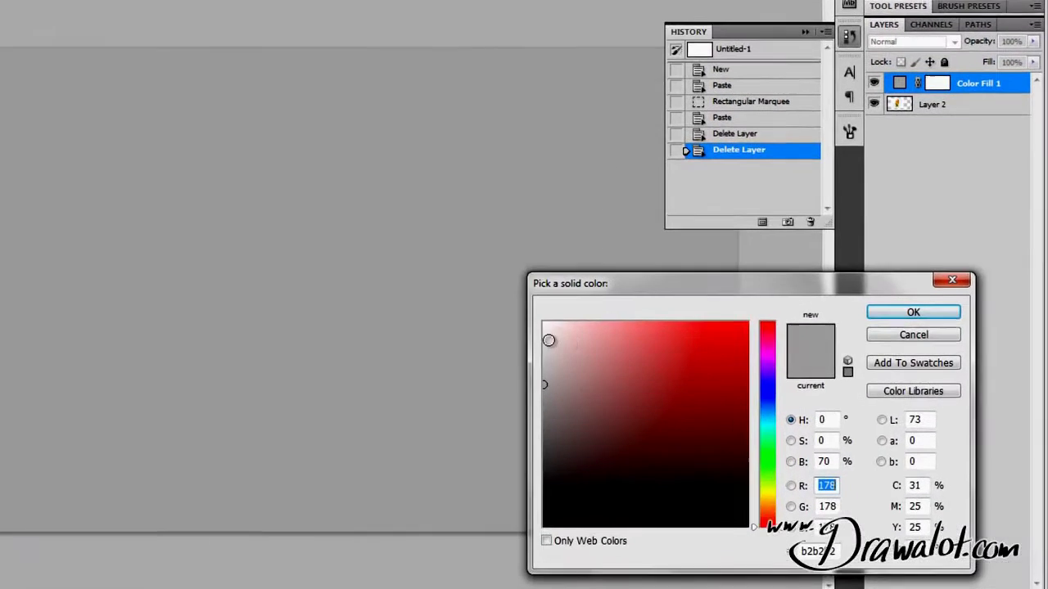
left_click(638, 331)
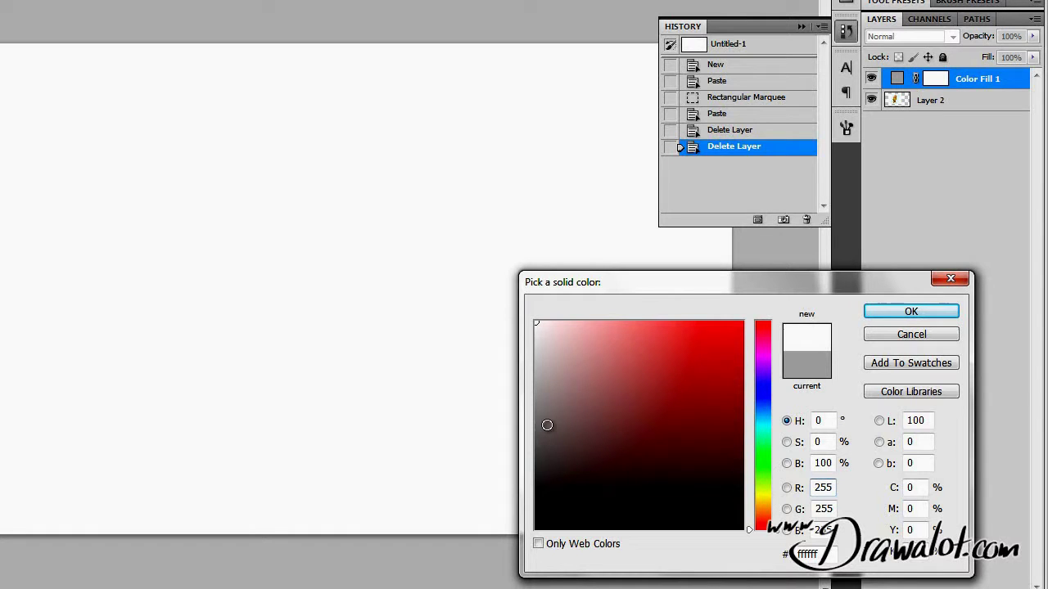
left_click(534, 357)
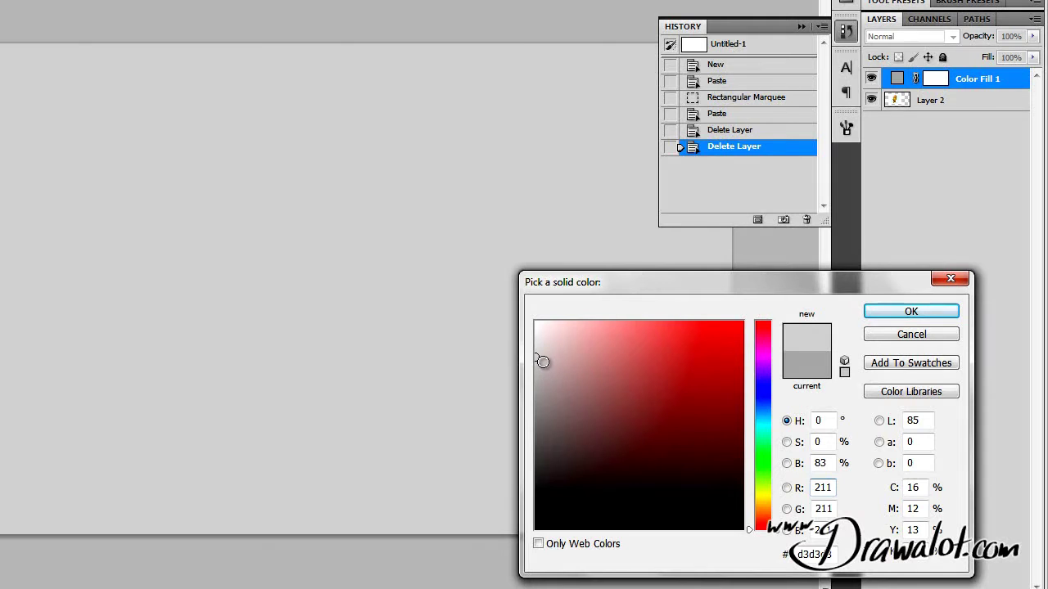
left_click(898, 318)
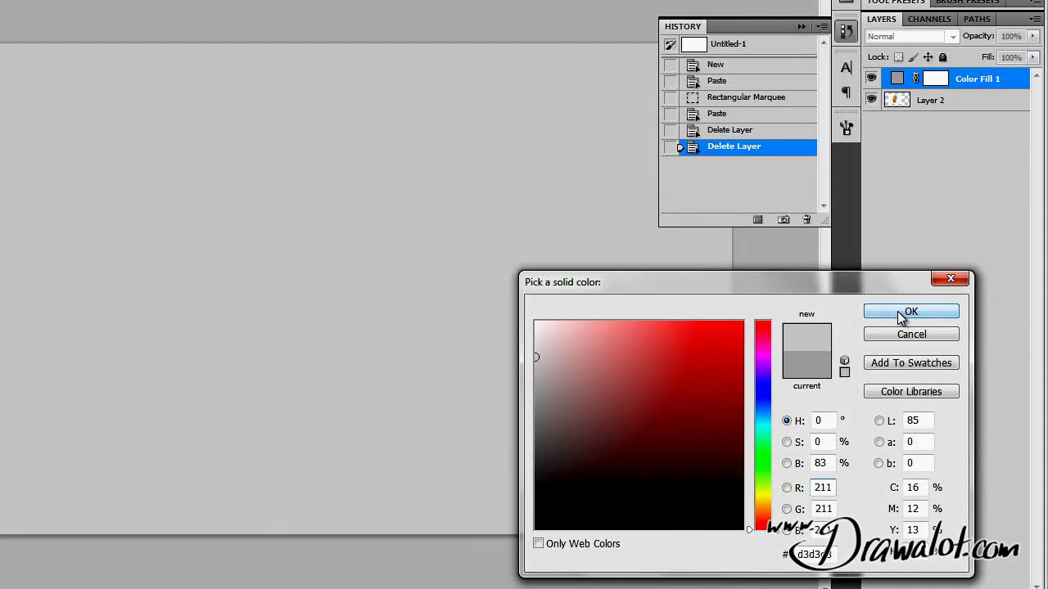
Place the grey fill layer beneath the illustration and rename the illustration layer "ref art".
left_click_drag(898, 82, 895, 114)
double_click(930, 79)
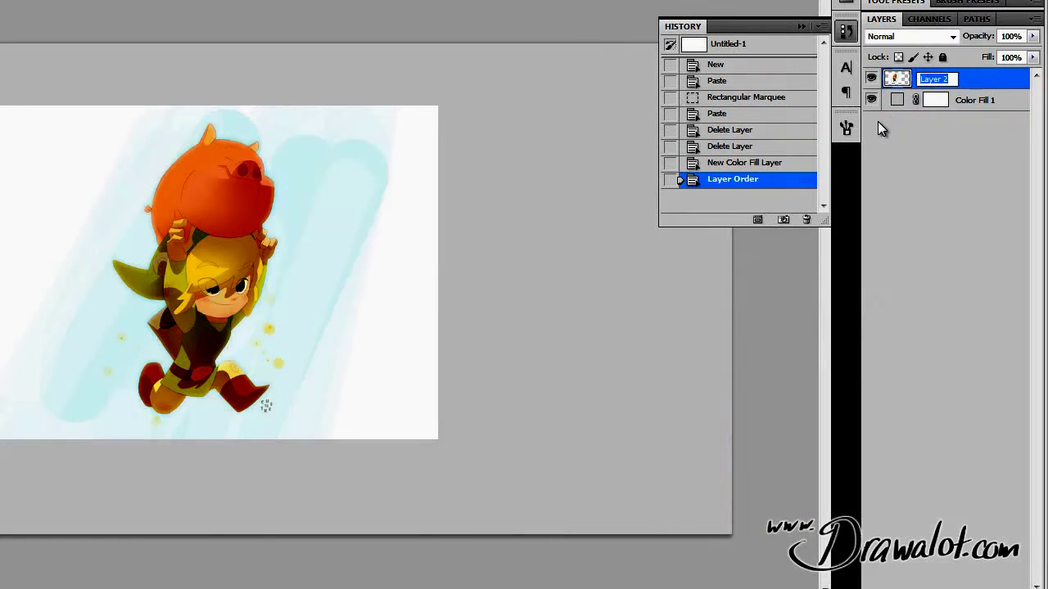
type("ref art")
key("Return")
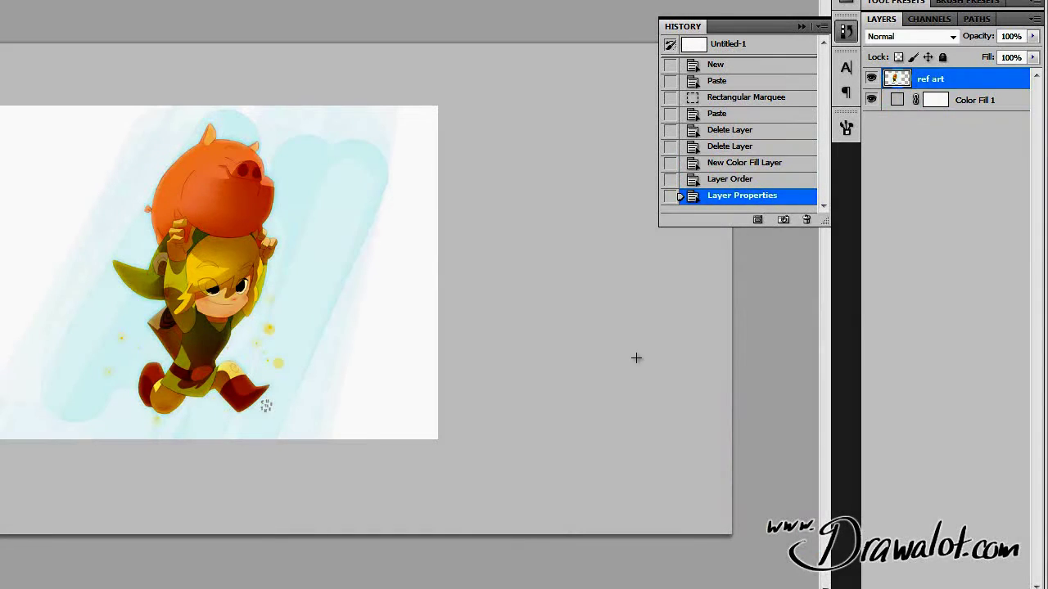
Move the illustration toward the middle of the canvas, and duplicate its layer under the name "ref art thumb".
left_click_drag(211, 290, 314, 293)
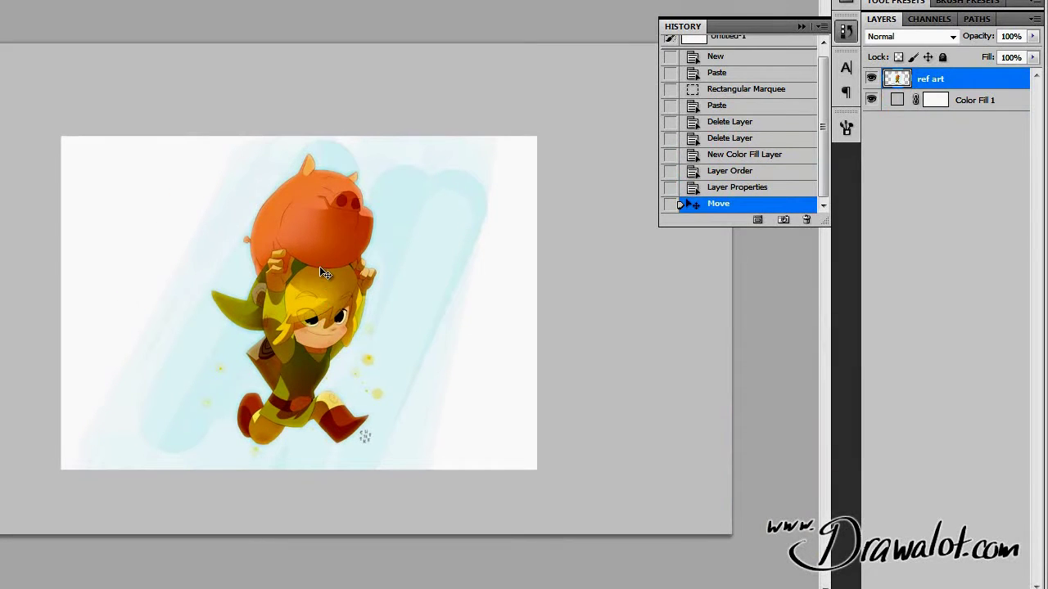
left_click_drag(898, 82, 908, 69)
double_click(941, 78)
left_click(942, 79)
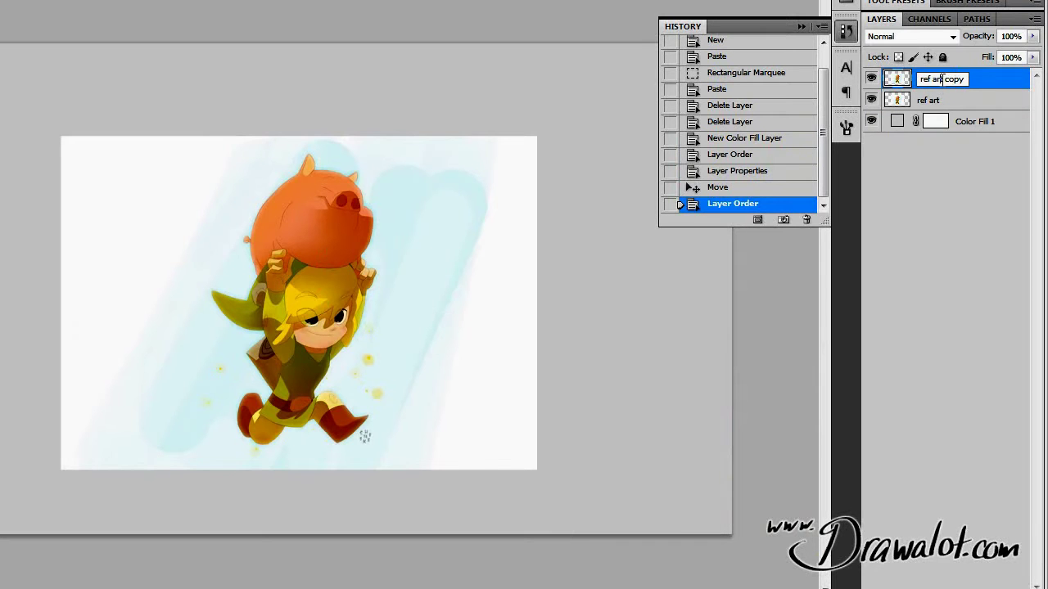
type("thumb")
key("Return")
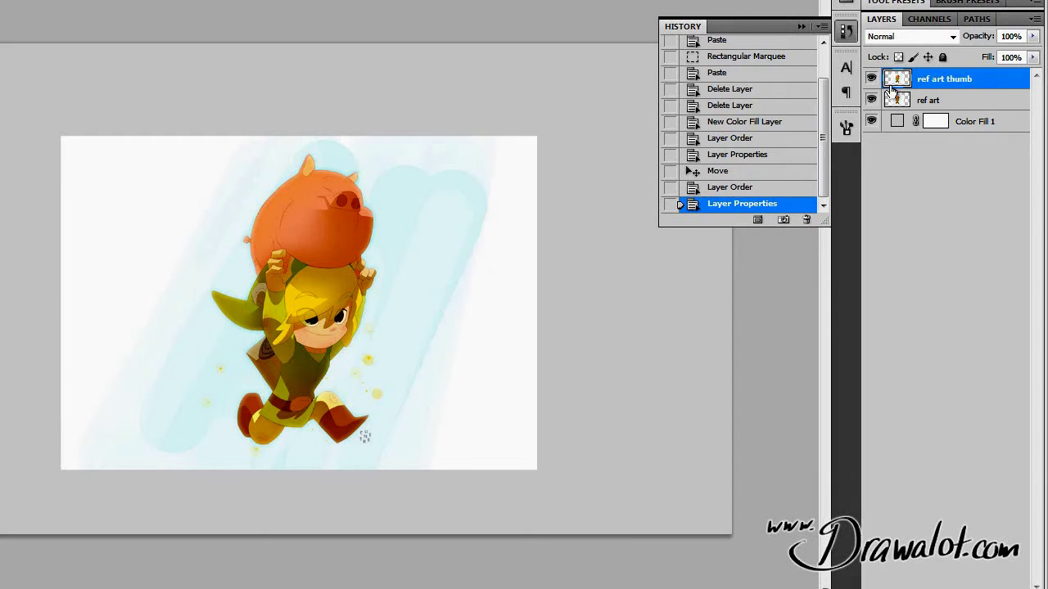
Scale the "ref art thumb" copy down to roughly half size with Free Transform and hide the "ref art" layer.
key("ctrl+t")
left_click_drag(61, 469, 209, 366)
key("Return")
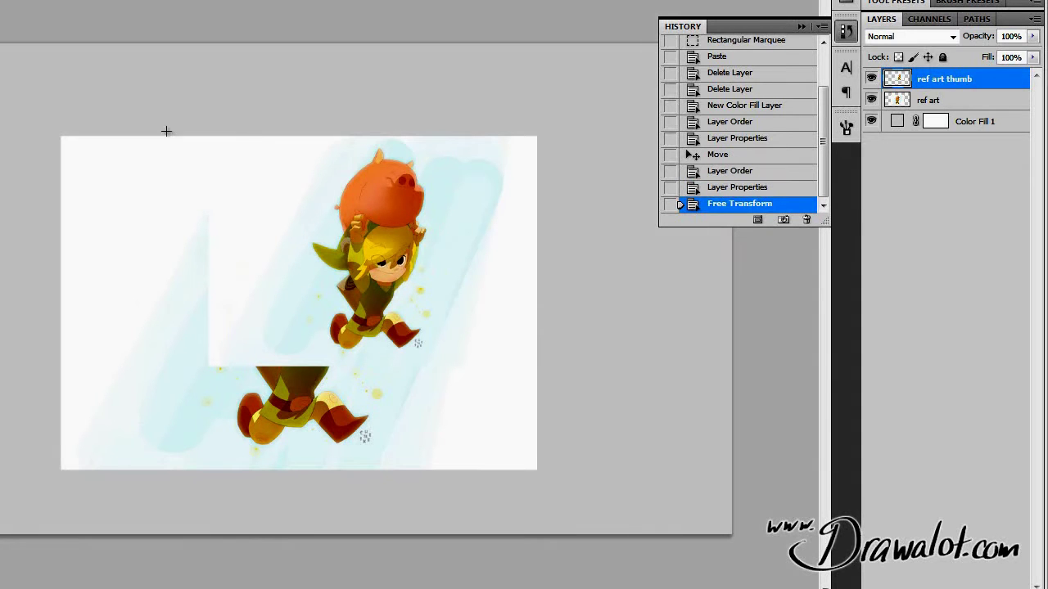
left_click(871, 99)
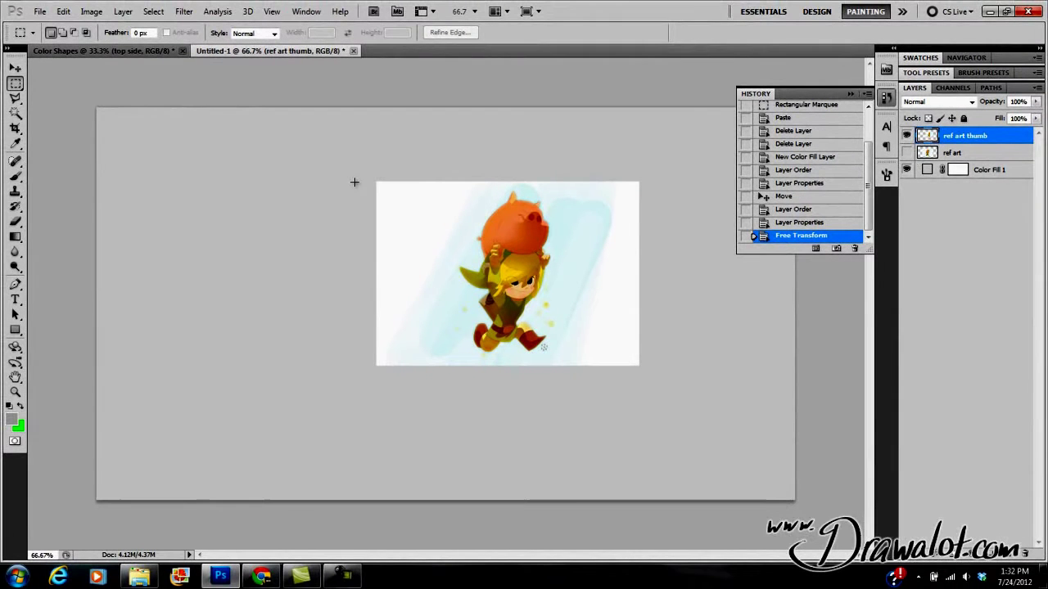
Trim the empty areas on both sides of the thumbnail's character and move the thumbnail into the canvas's upper-left corner.
mouse_move(345, 152)
left_mouse_down()
mouse_move(468, 374)
mouse_move(441, 411)
left_mouse_up()
key("Delete")
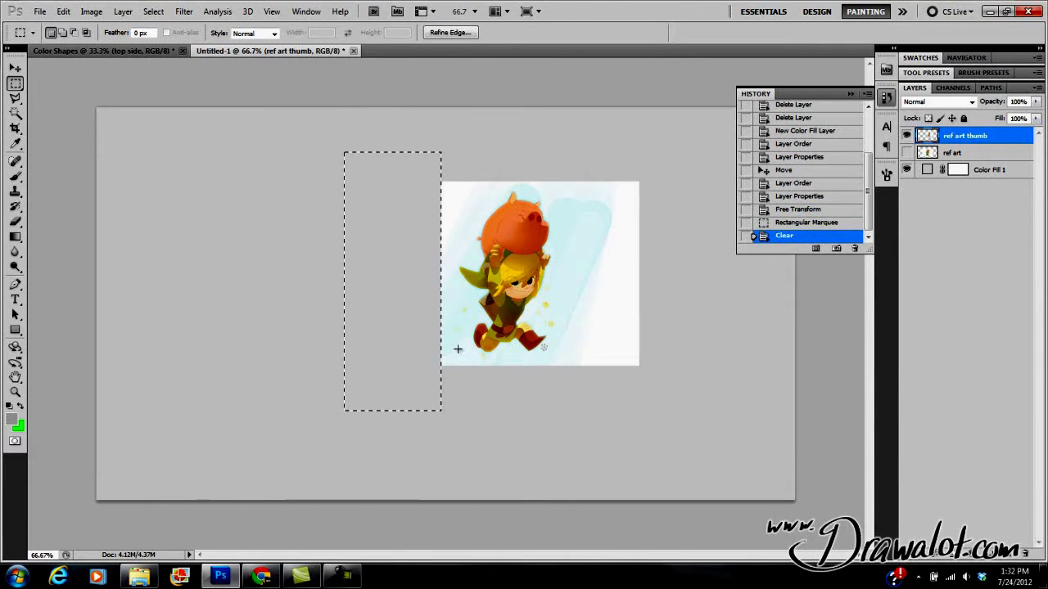
key("ctrl+d")
left_click_drag(669, 157, 558, 403)
key("Delete")
key("ctrl+d")
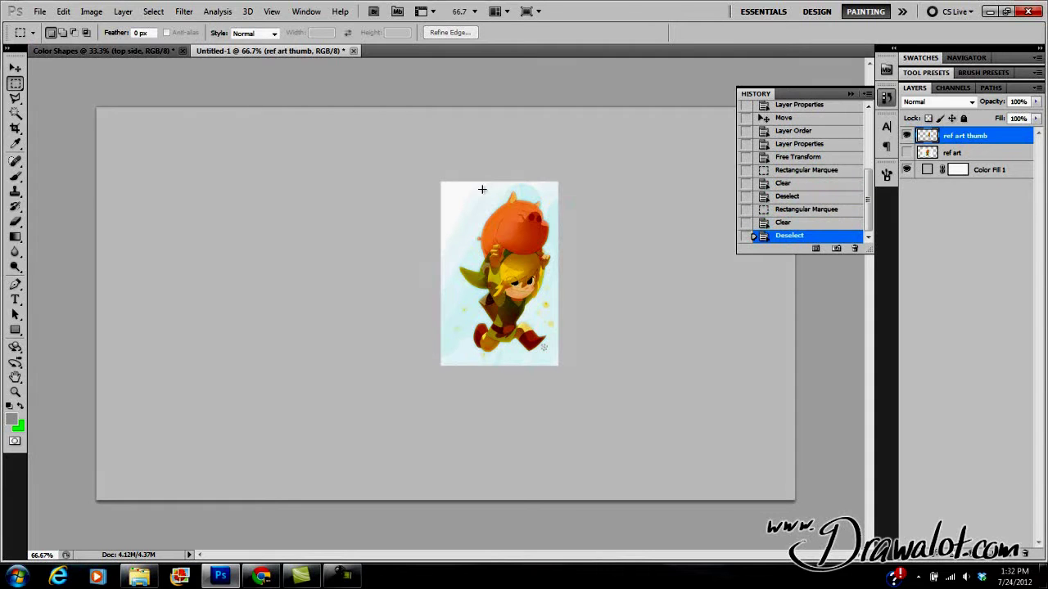
left_click(16, 67)
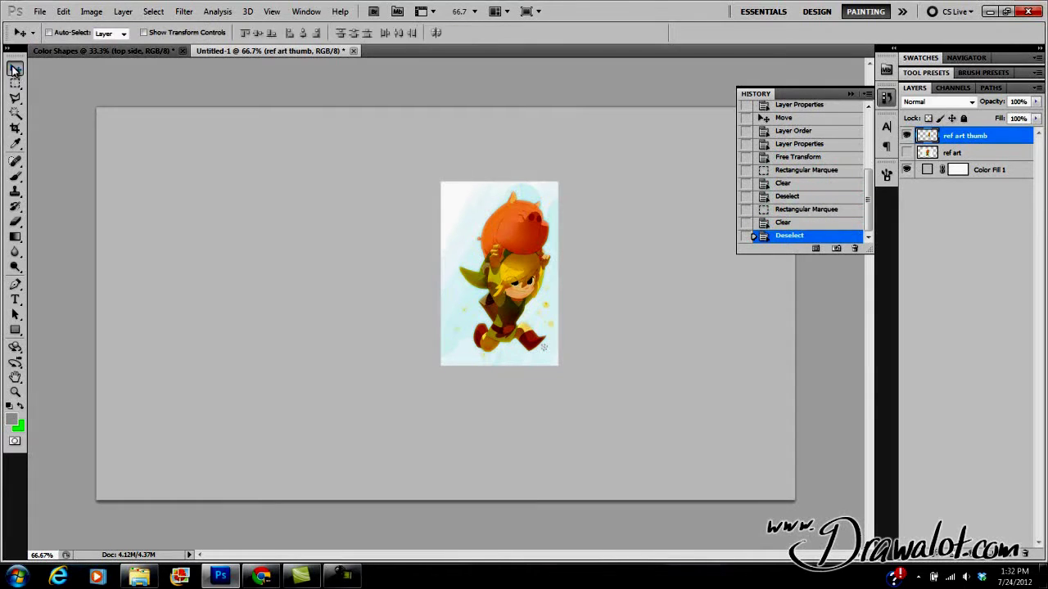
left_click_drag(520, 259, 186, 191)
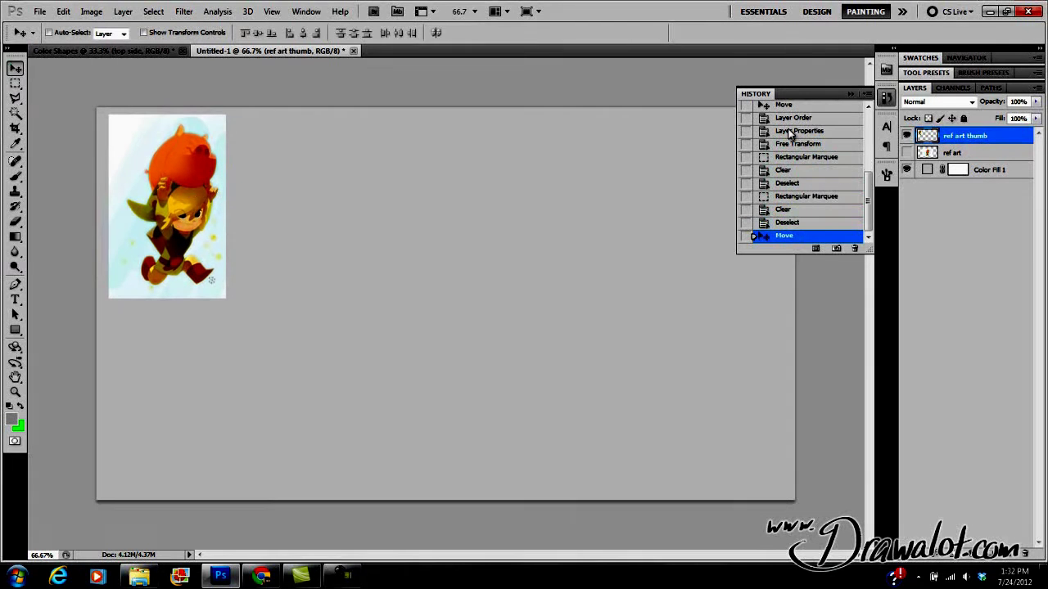
Group the "ref art" and "ref art thumb" layers and name the group "ref".
left_click(906, 136)
left_click(907, 136)
left_click(906, 153)
left_click(907, 153)
left_click(927, 154, "shift")
left_click_drag(927, 154, 927, 534)
left_click_drag(993, 552, 993, 551)
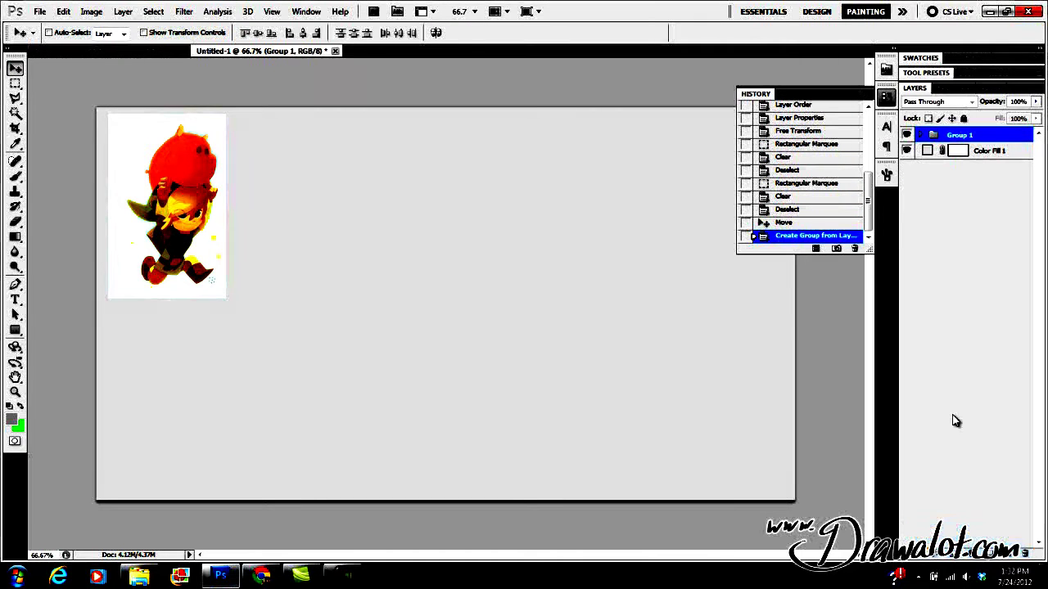
double_click(959, 134)
type("ref")
key("Return")
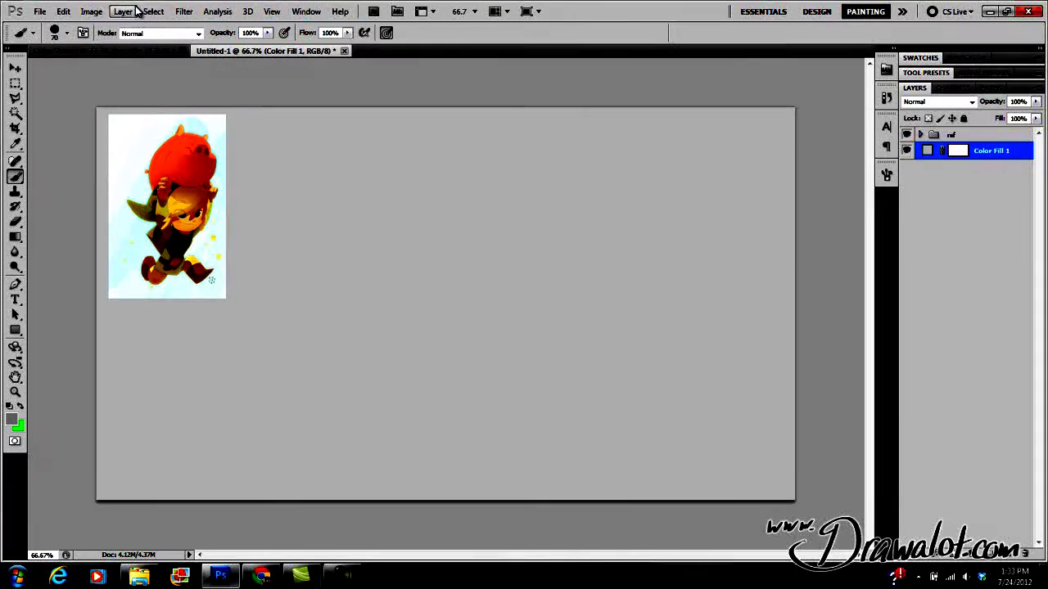
Create a new layer named "sketch" directly above the grey fill layer.
key("ctrl+shift+n")
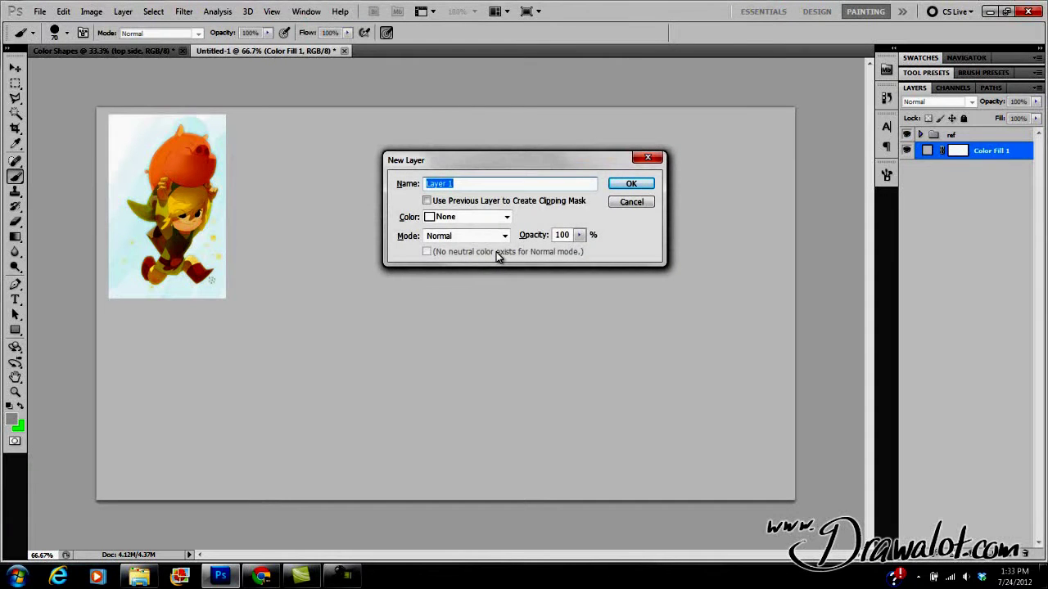
type("sketch")
key("Return")
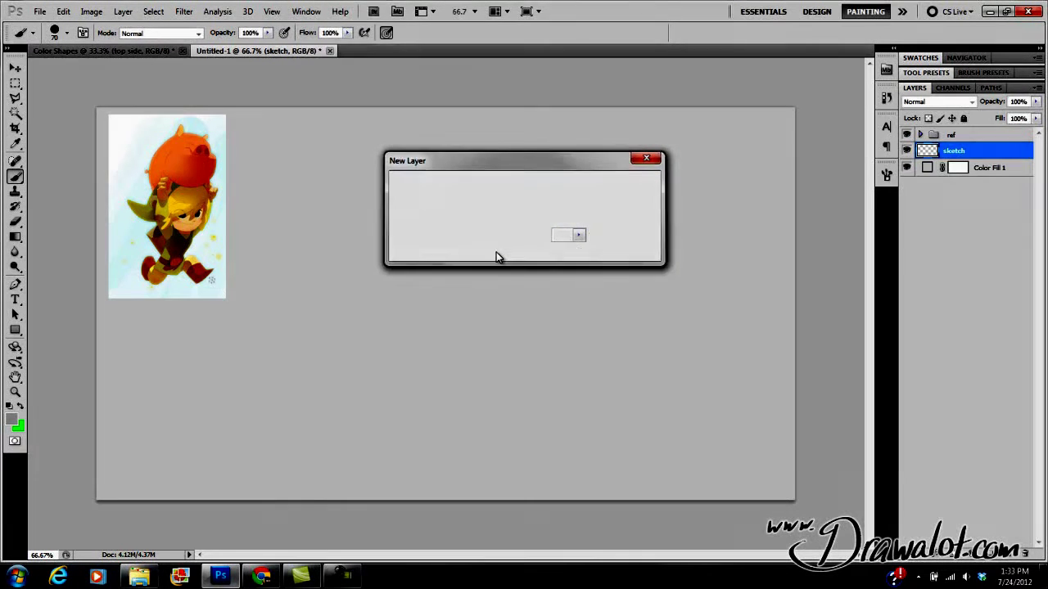
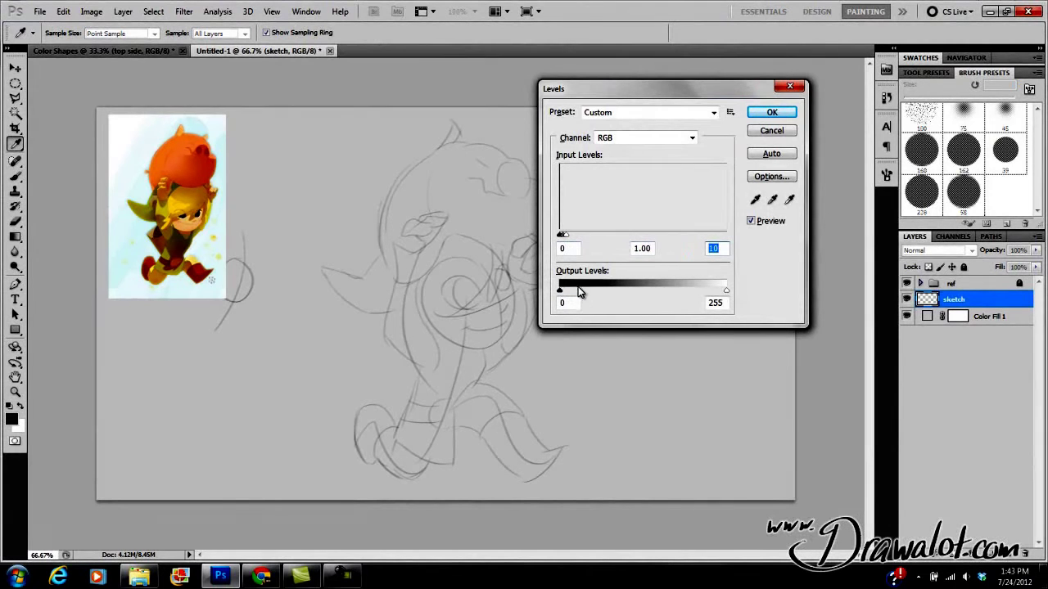
Cancel the Levels adjustment and duplicate the sketch layer four times to darken its lines.
left_click(769, 131)
key("b")
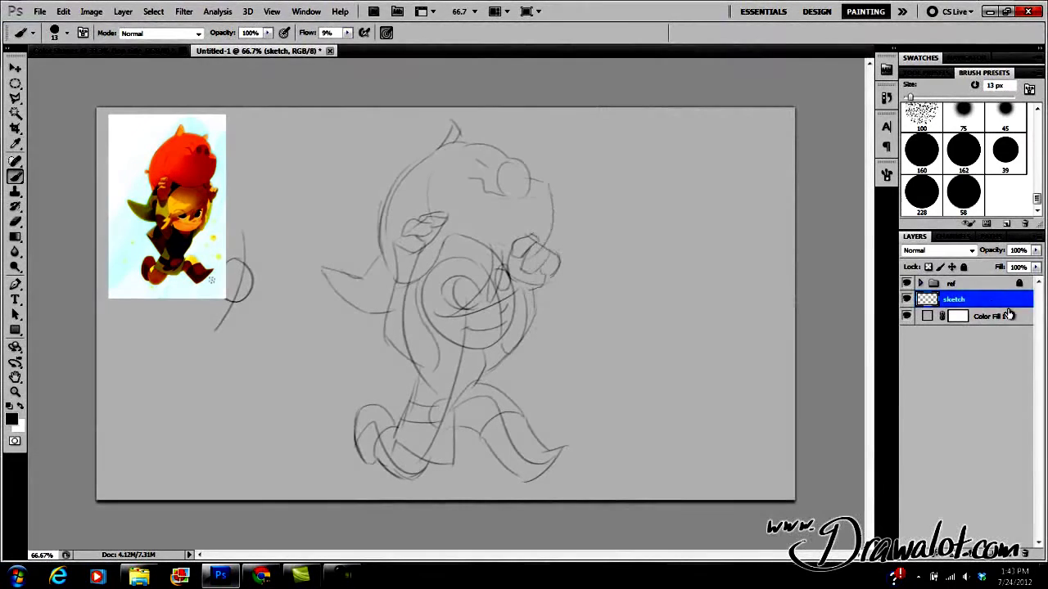
key("ctrl+j")
key("ctrl+j")
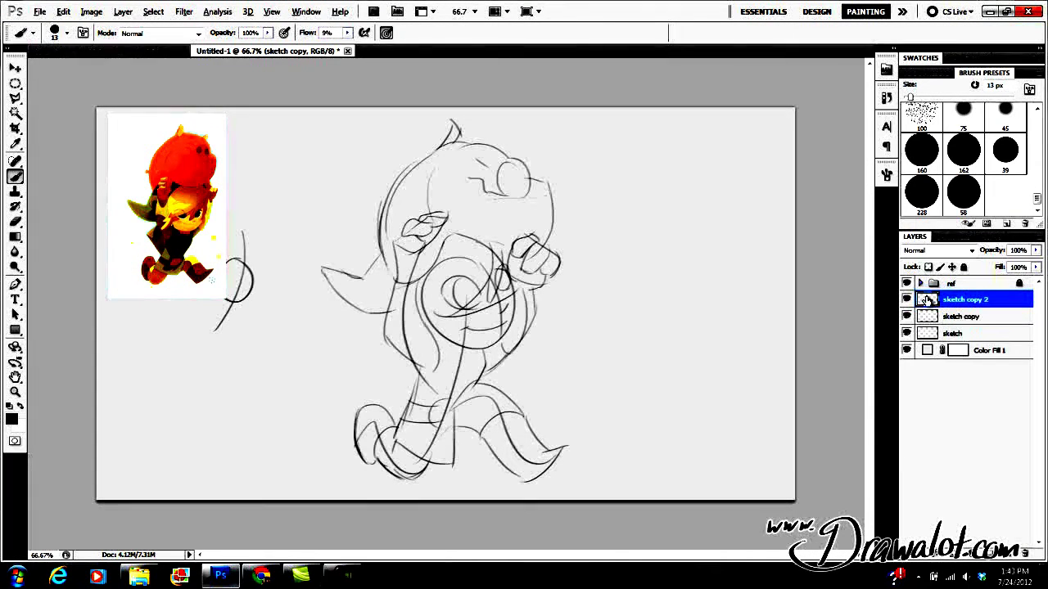
key("ctrl+j")
left_click_drag(928, 300, 930, 297)
key("ctrl+j")
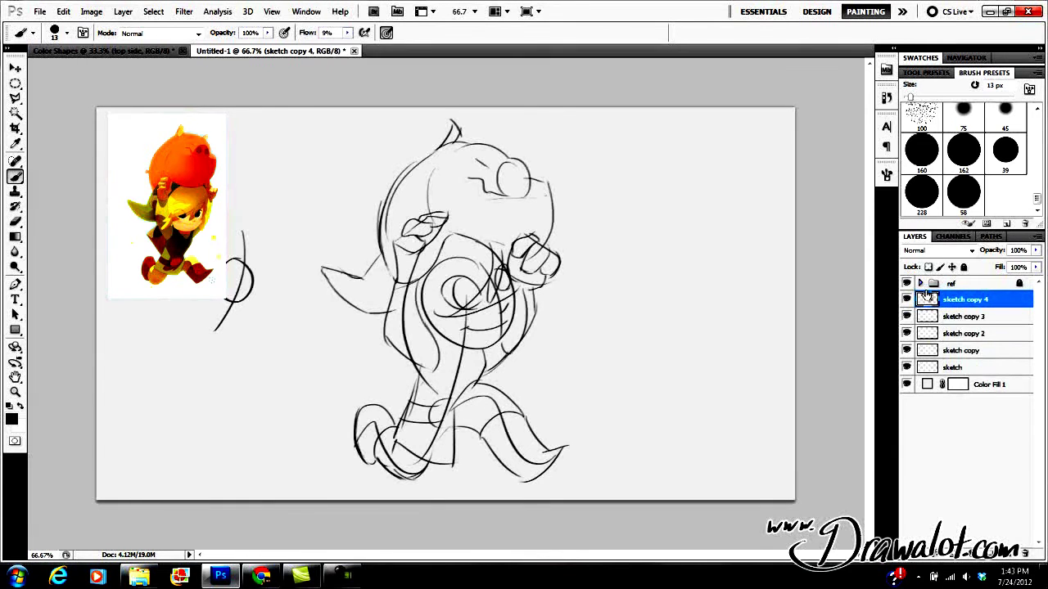
Merge the sketch layer and its four copies into a single layer and check it by toggling its visibility.
left_click(928, 367, "shift")
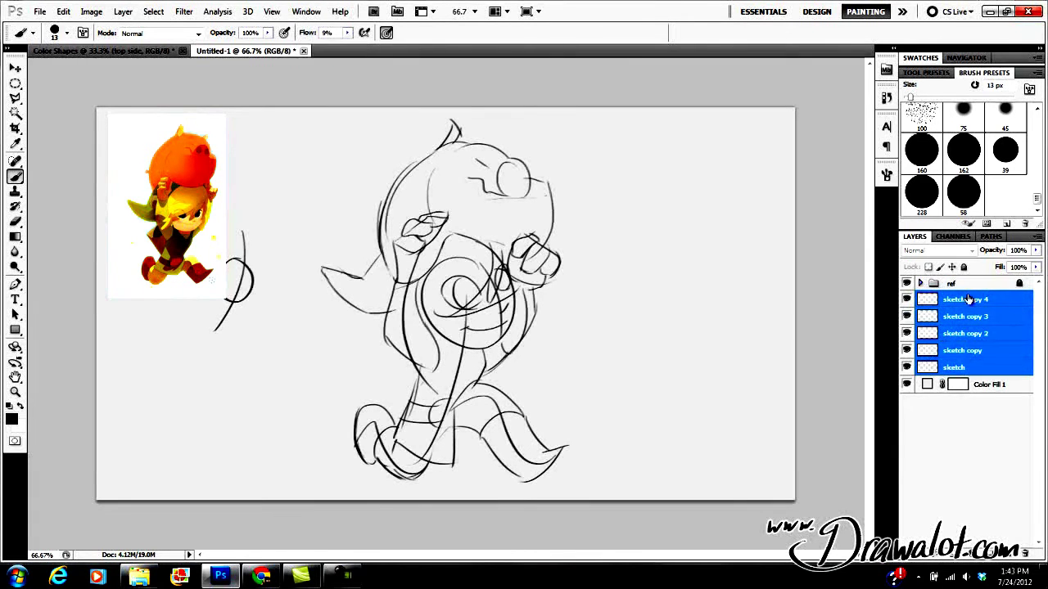
left_click(1038, 237)
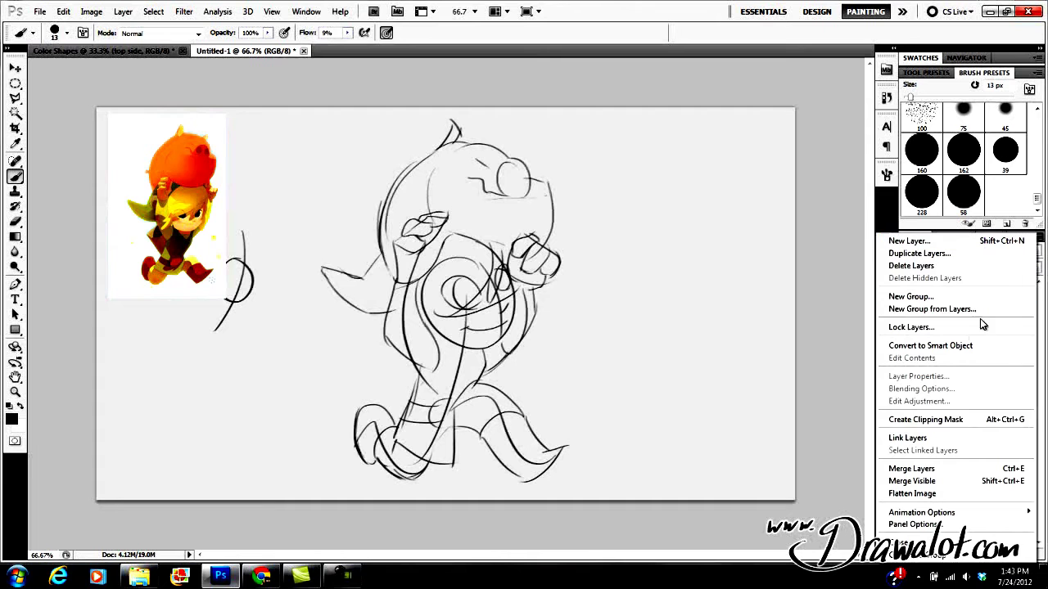
left_click(921, 469)
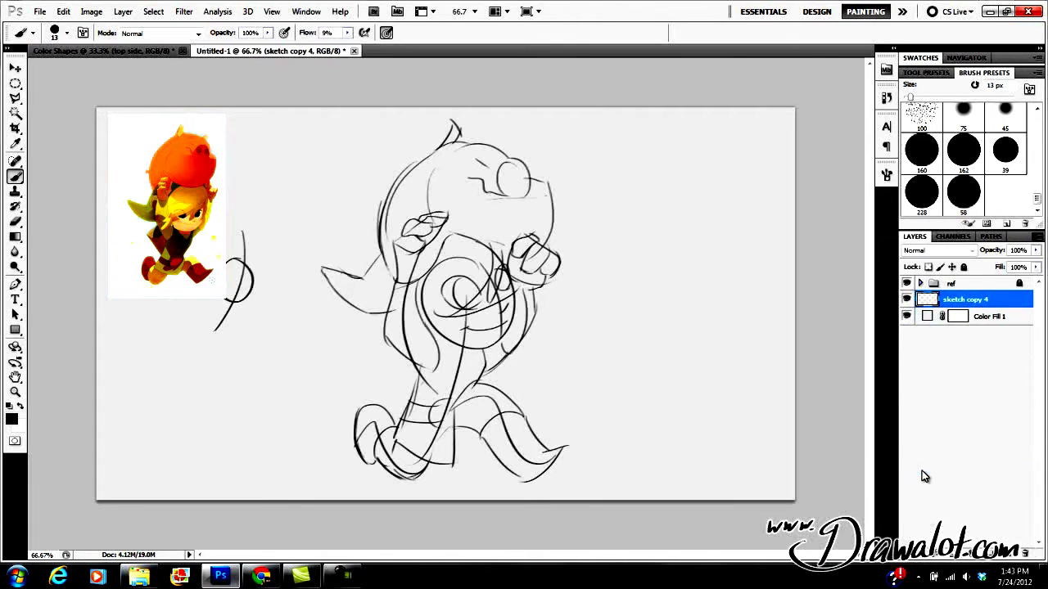
left_click(907, 303)
left_click(907, 303)
Erase the construction lines running through the face, arm and torso with a soft eraser at 17% flow and 0% hardness.
key("e")
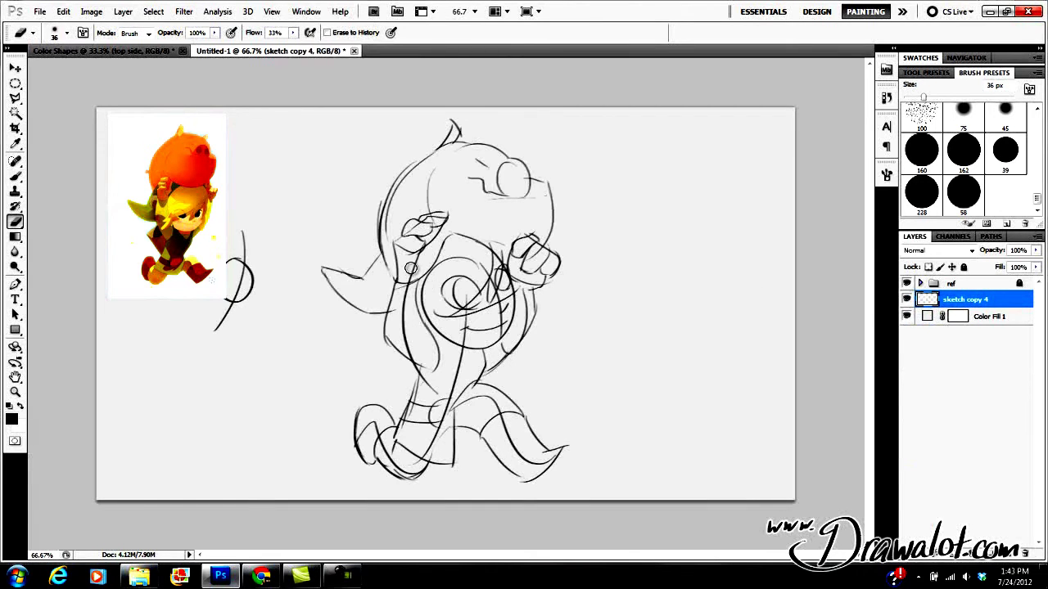
mouse_move(416, 263)
left_mouse_down()
mouse_move(405, 291)
mouse_move(412, 302)
mouse_move(404, 296)
mouse_move(411, 353)
mouse_move(406, 306)
left_mouse_up()
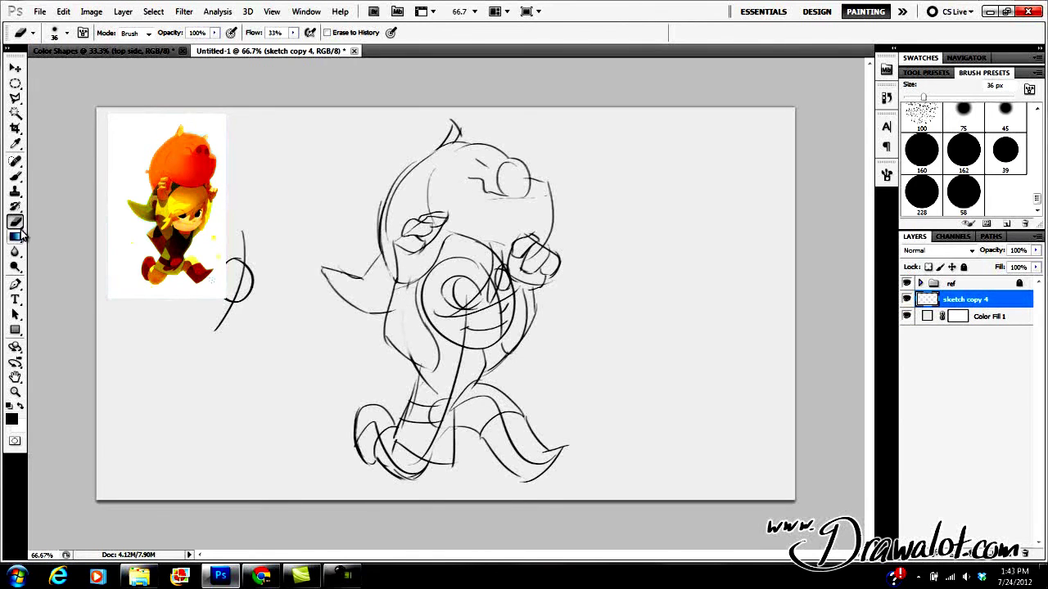
left_click(293, 37)
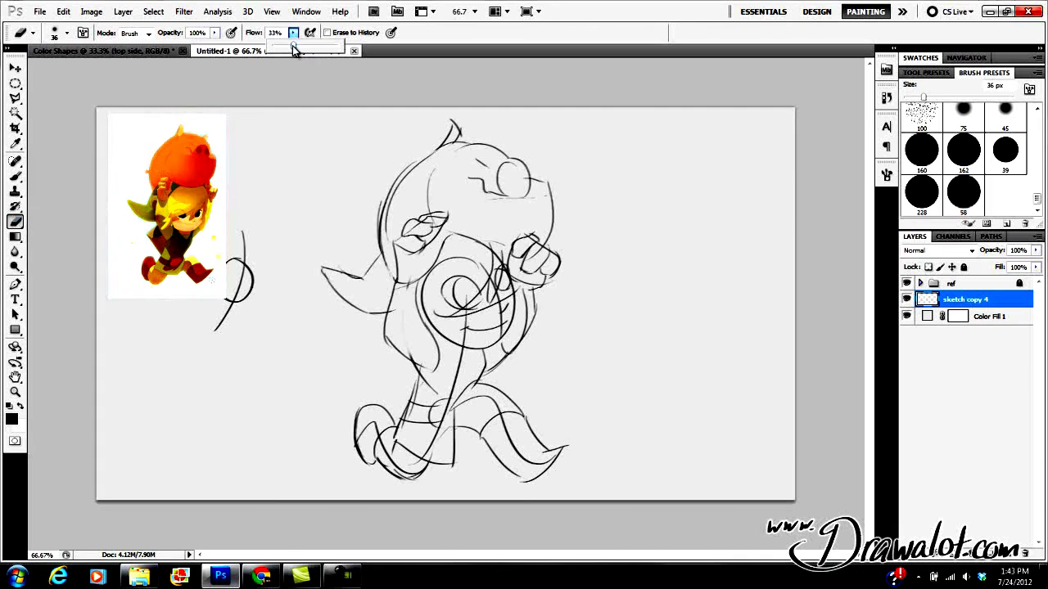
left_click(67, 33)
left_click(21, 98)
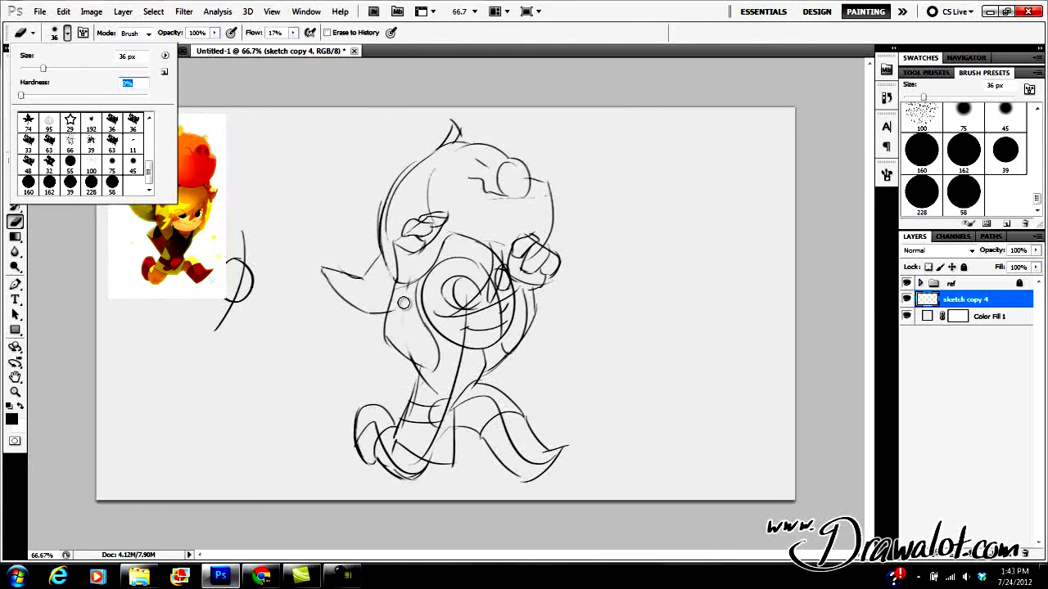
left_click(407, 290)
mouse_move(404, 296)
left_mouse_down()
mouse_move(407, 341)
mouse_move(433, 382)
left_mouse_up()
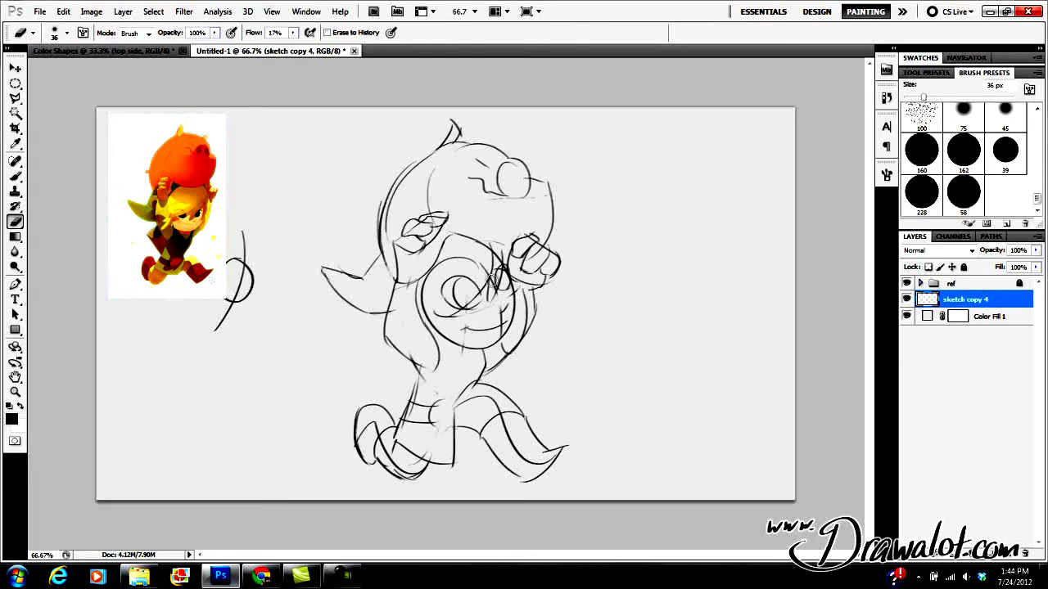
Examine the character's face up close and return to the view of the whole sketch.
key("b")
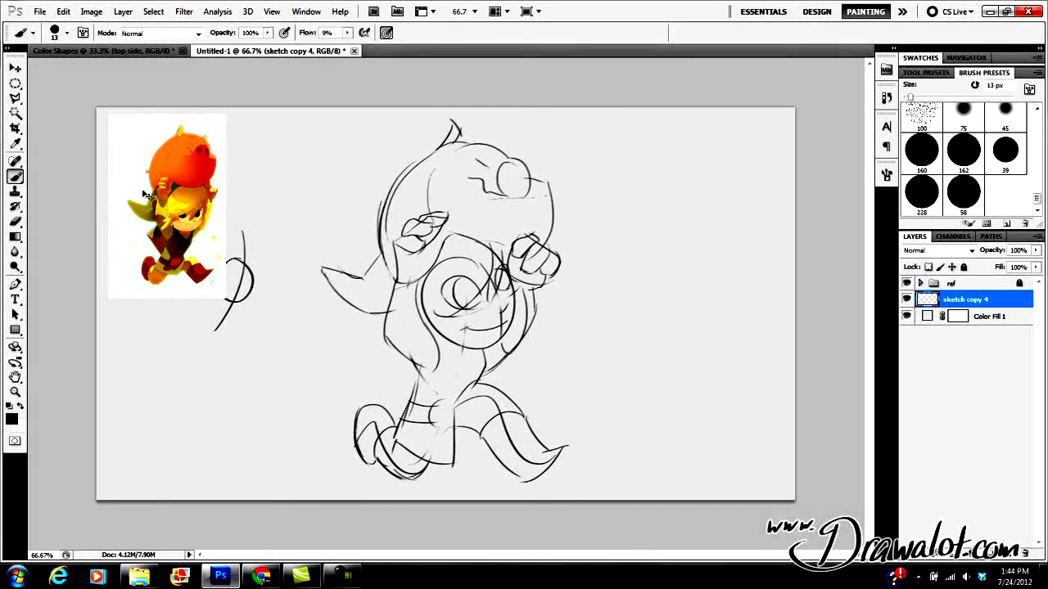
left_click(463, 318, "ctrl")
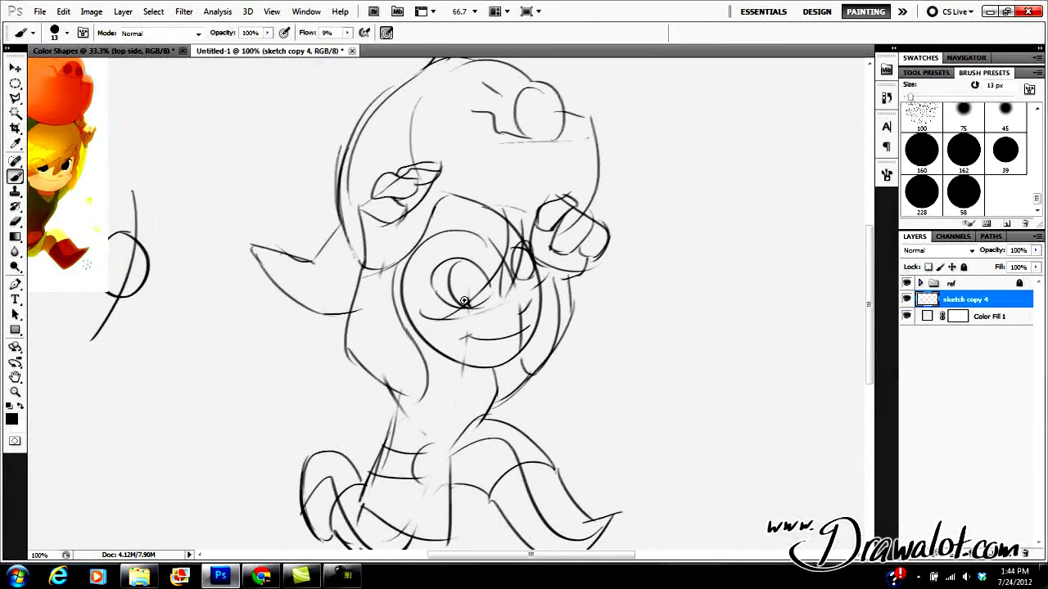
left_click(475, 297, "ctrl")
left_click(475, 297, "ctrl")
mouse_move(479, 297)
left_mouse_down()
mouse_move(647, 339)
mouse_move(157, 295)
mouse_move(472, 316)
mouse_move(626, 269)
mouse_move(419, 280)
mouse_move(432, 298)
left_mouse_up()
left_click(432, 297, "alt")
left_click(432, 297, "alt")
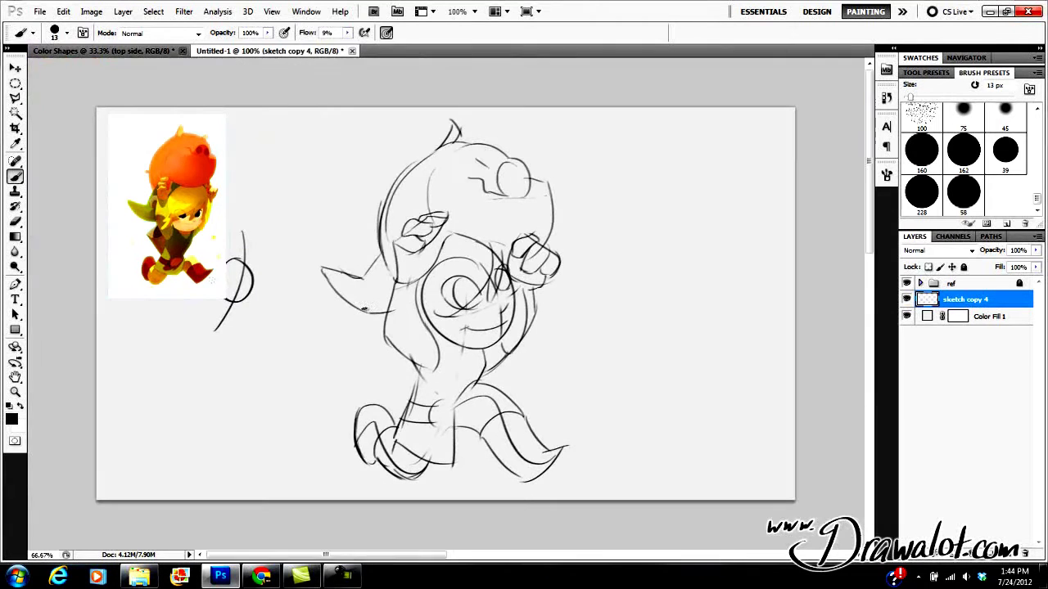
Examine the character's face and raised hands at up to 300% magnification.
left_click(15, 378)
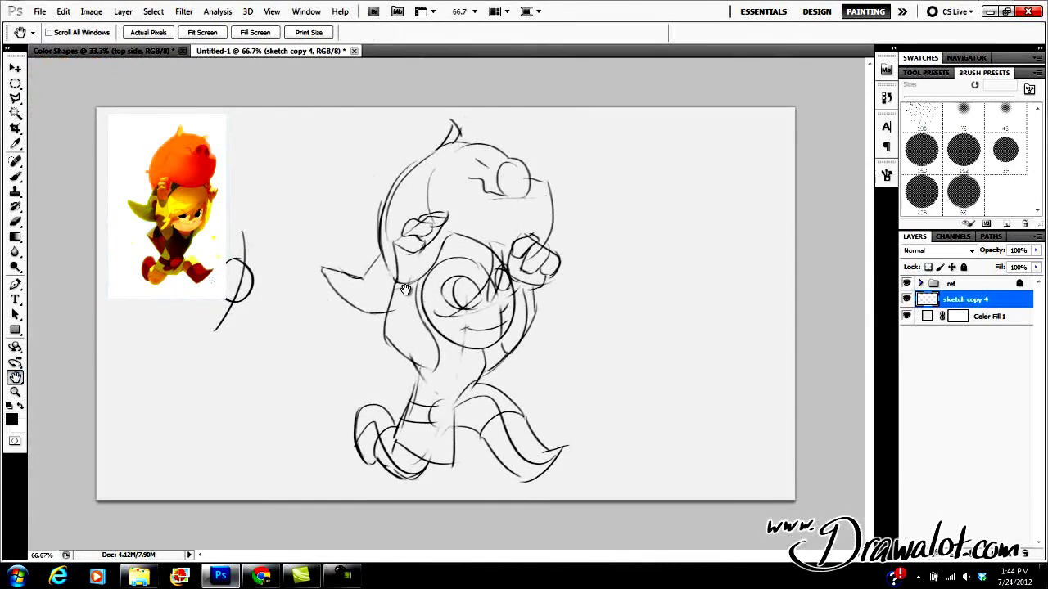
left_click(17, 391)
left_click(491, 274)
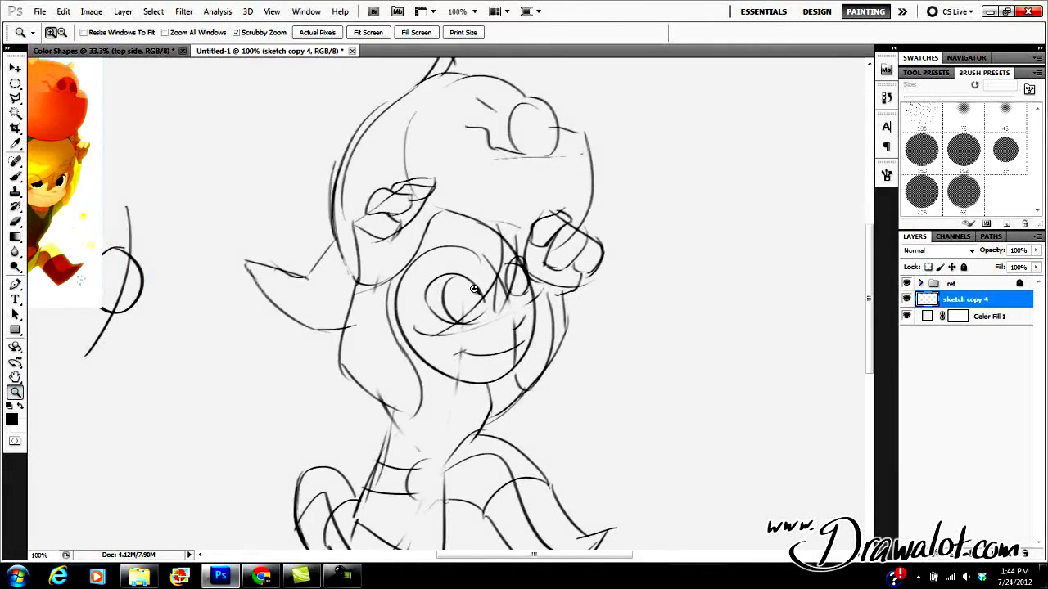
left_click(475, 286)
left_click(15, 378)
left_click_drag(441, 294, 526, 278)
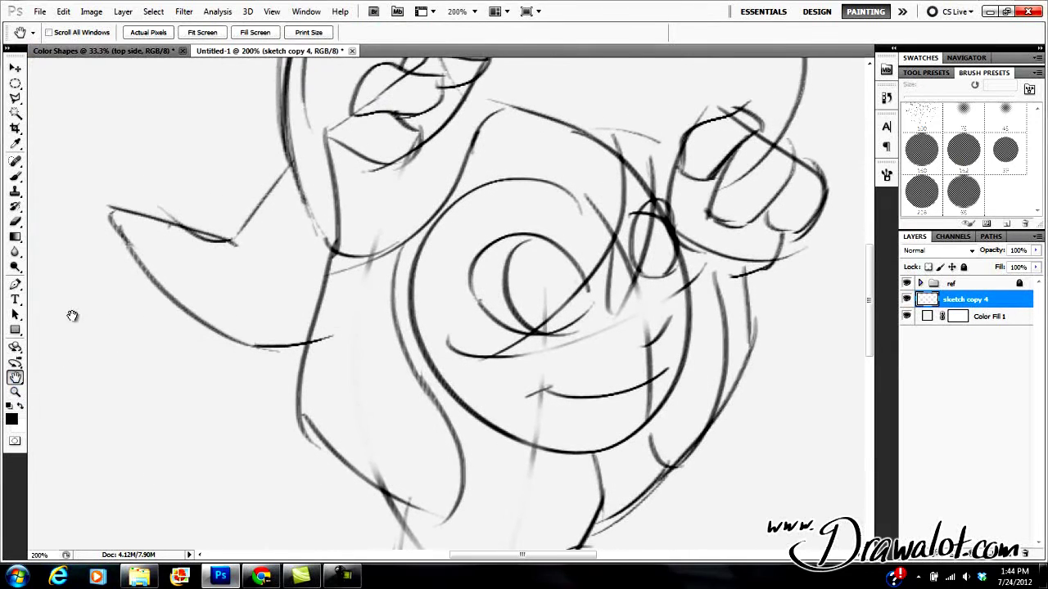
left_click_drag(564, 297, 488, 363)
scroll(499, 344, "down", 3)
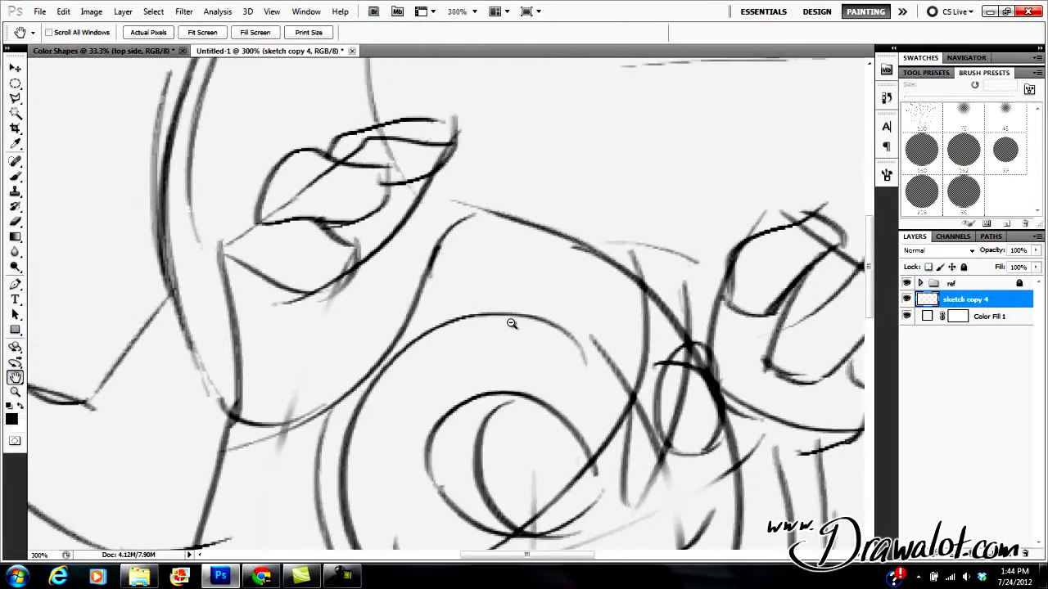
scroll(508, 327, "up", 1)
scroll(573, 295, "down", 2)
scroll(603, 269, "up", 1)
Examine the torso and legs, and inspect the face again at magnifications between 100% and 300%.
left_click_drag(603, 269, 429, 292)
scroll(113, 218, "up", 1)
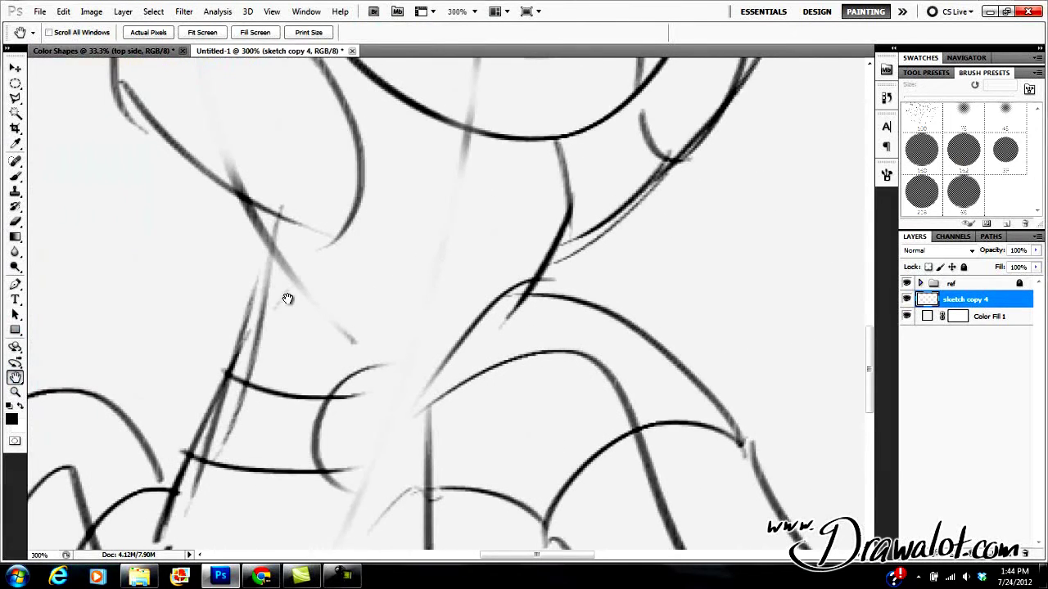
left_click_drag(569, 239, 541, 387)
scroll(510, 327, "down", 1)
scroll(542, 377, "up", 2)
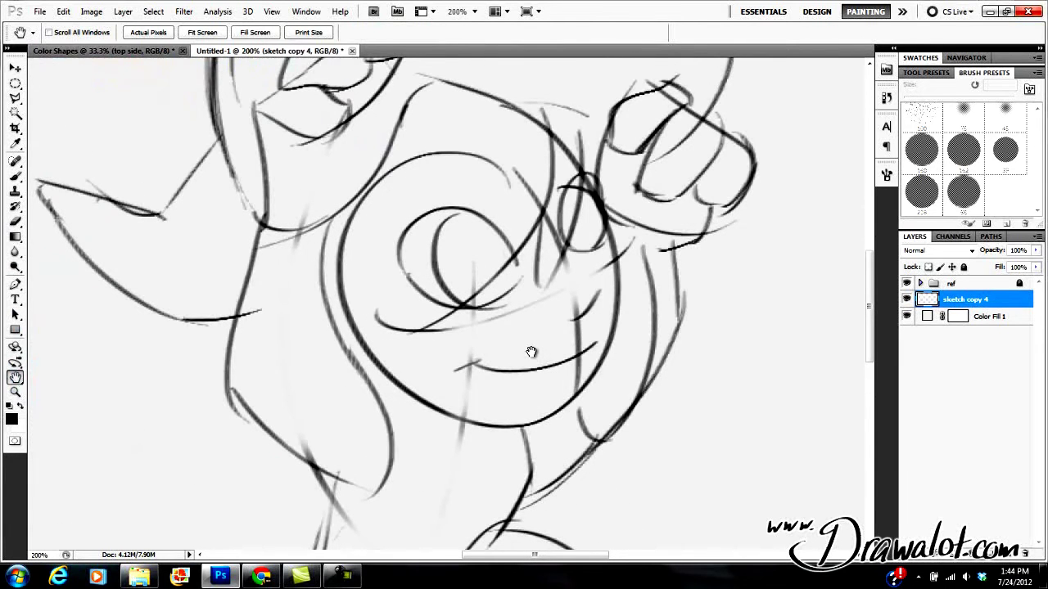
left_click(477, 289)
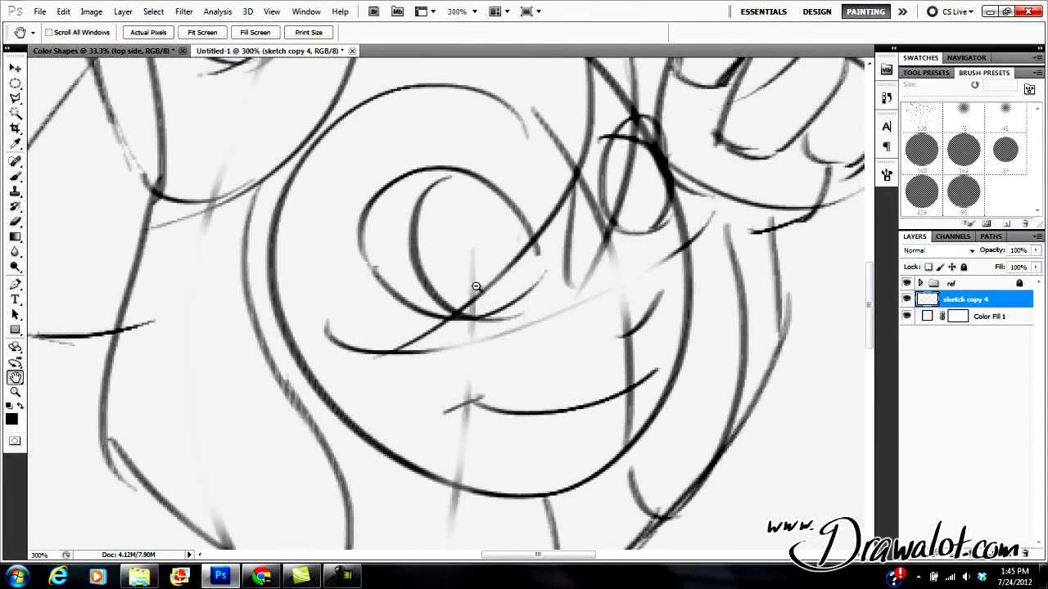
left_click(475, 292, "alt")
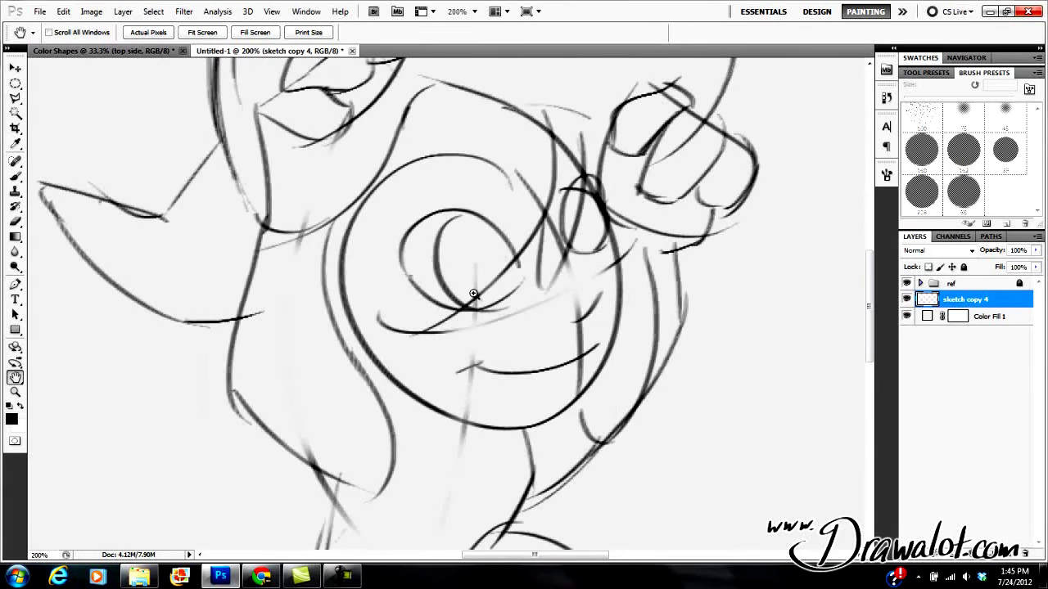
left_click(475, 293, "alt")
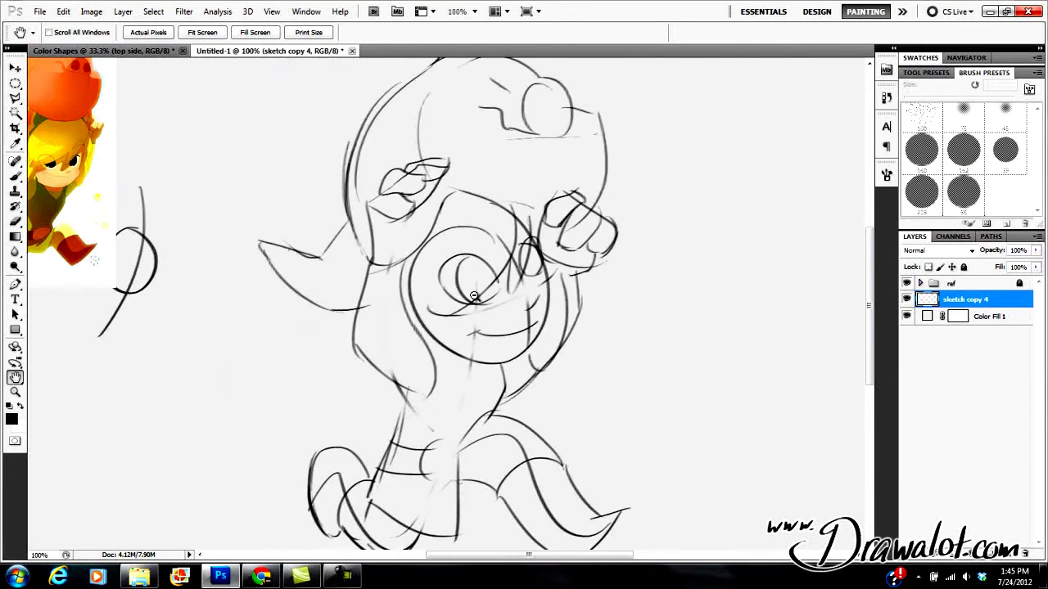
left_click(475, 297)
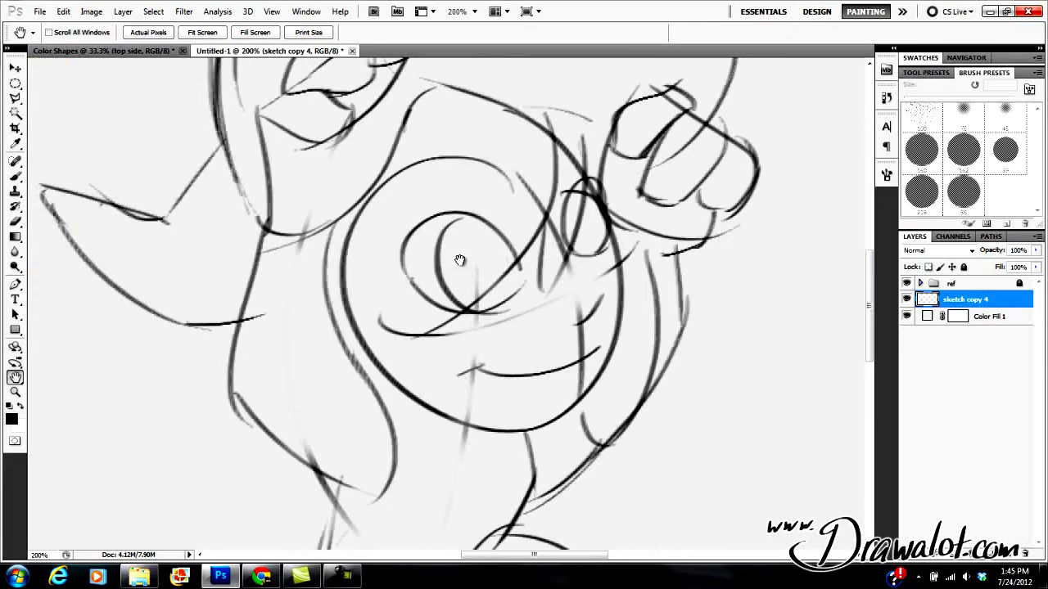
mouse_move(431, 281)
left_mouse_down()
mouse_move(446, 281)
mouse_move(340, 363)
mouse_move(445, 281)
mouse_move(652, 227)
mouse_move(529, 376)
mouse_move(563, 470)
mouse_move(529, 376)
mouse_move(540, 272)
mouse_move(529, 289)
mouse_move(573, 256)
left_mouse_up()
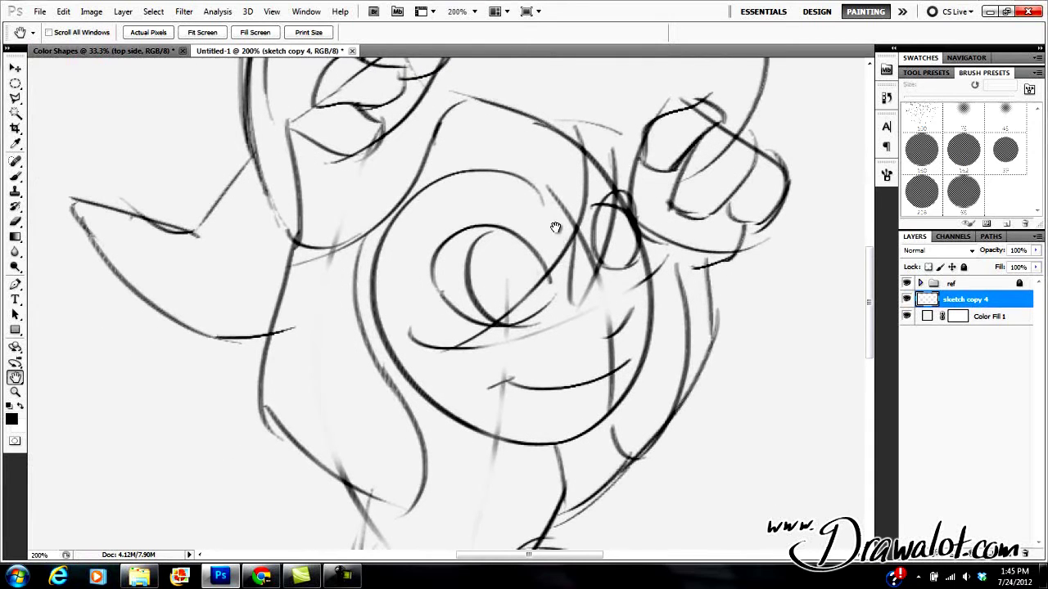
Activate the Brush tool and hide all panels to enlarge the drawing area.
key("Tab")
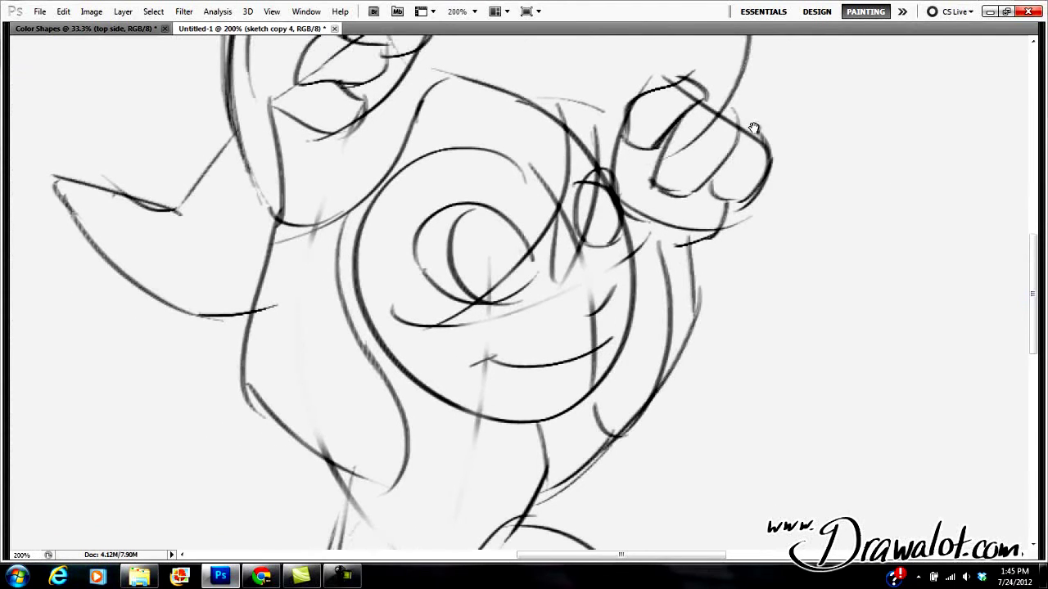
key("Tab")
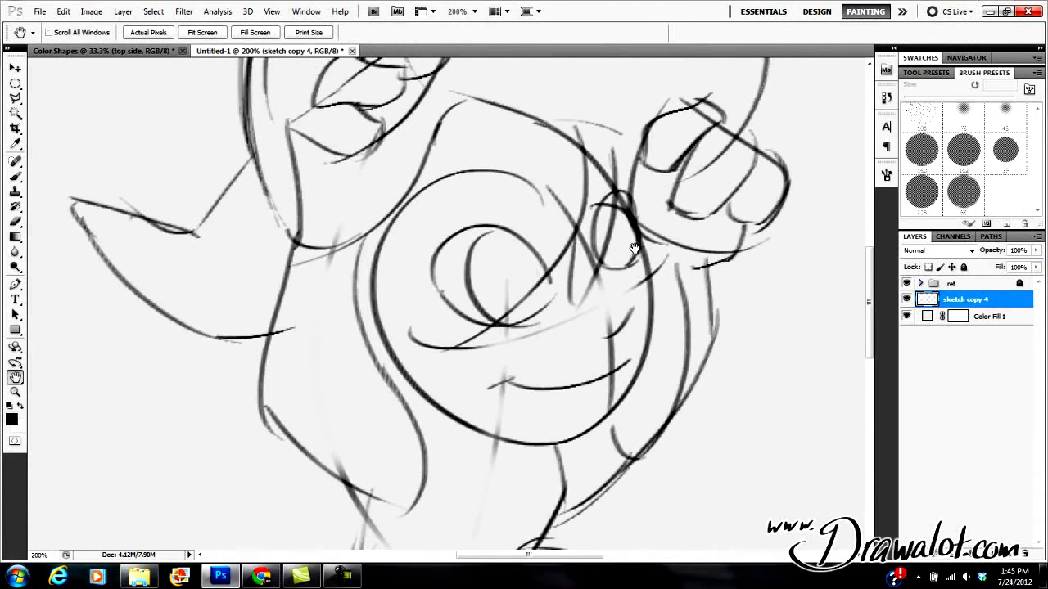
key("b")
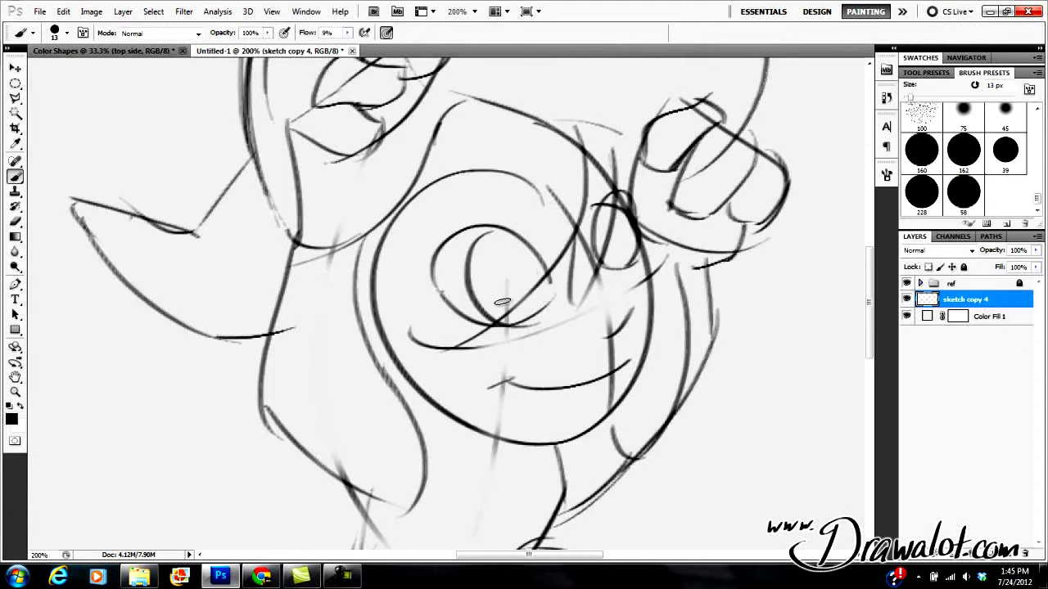
key("Tab")
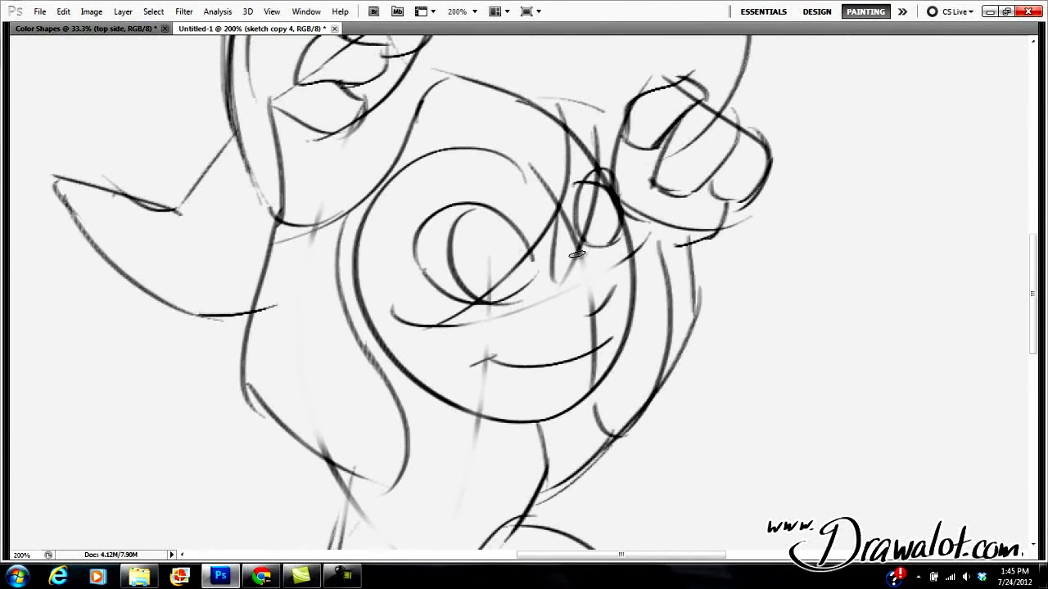
Fade the inner construction line of the rear leg and the vertical guide beside the mouth with the eraser.
mouse_move(636, 295)
left_mouse_down()
mouse_move(491, 278)
mouse_move(586, 201)
left_mouse_up()
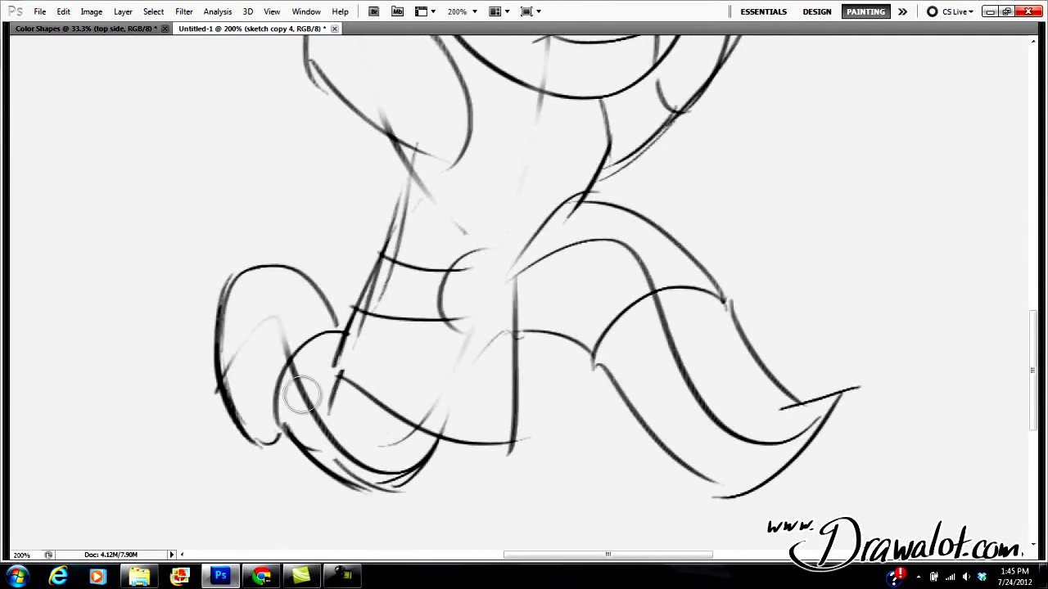
mouse_move(311, 402)
left_mouse_down()
mouse_move(345, 445)
mouse_move(381, 464)
mouse_move(346, 449)
mouse_move(309, 409)
left_mouse_up()
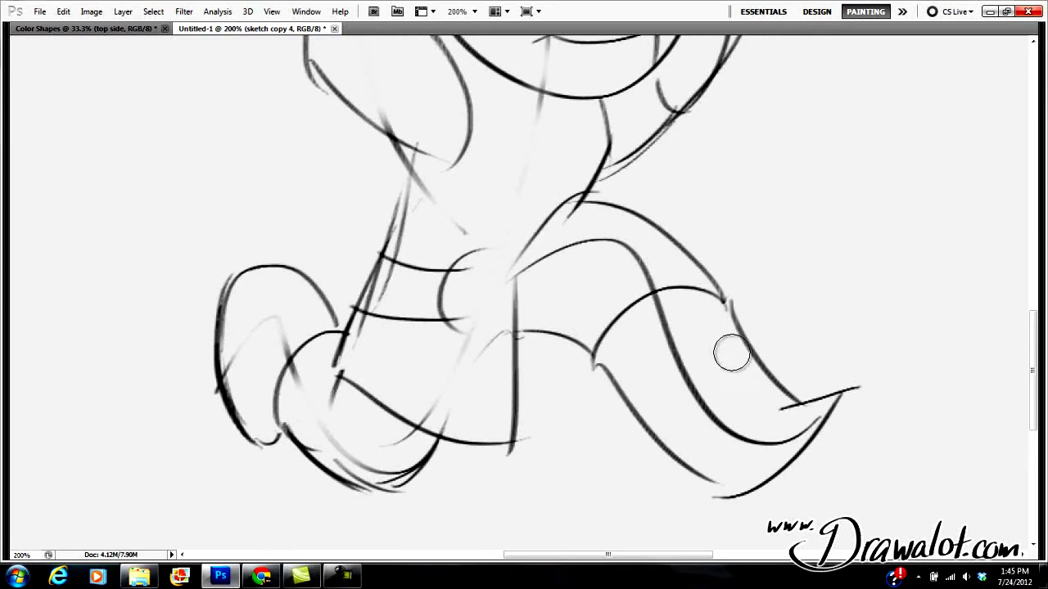
mouse_move(669, 325)
left_mouse_down()
mouse_move(685, 345)
mouse_move(675, 334)
mouse_move(701, 385)
mouse_move(753, 440)
mouse_move(721, 425)
mouse_move(752, 440)
mouse_move(603, 272)
mouse_move(635, 275)
mouse_move(619, 252)
mouse_move(562, 254)
left_mouse_up()
mouse_move(597, 323)
left_mouse_down()
mouse_move(606, 330)
mouse_move(592, 341)
mouse_move(597, 374)
left_mouse_up()
scroll(598, 334, "up", 10)
left_click_drag(597, 257, 573, 330)
scroll(557, 241, "up", 5)
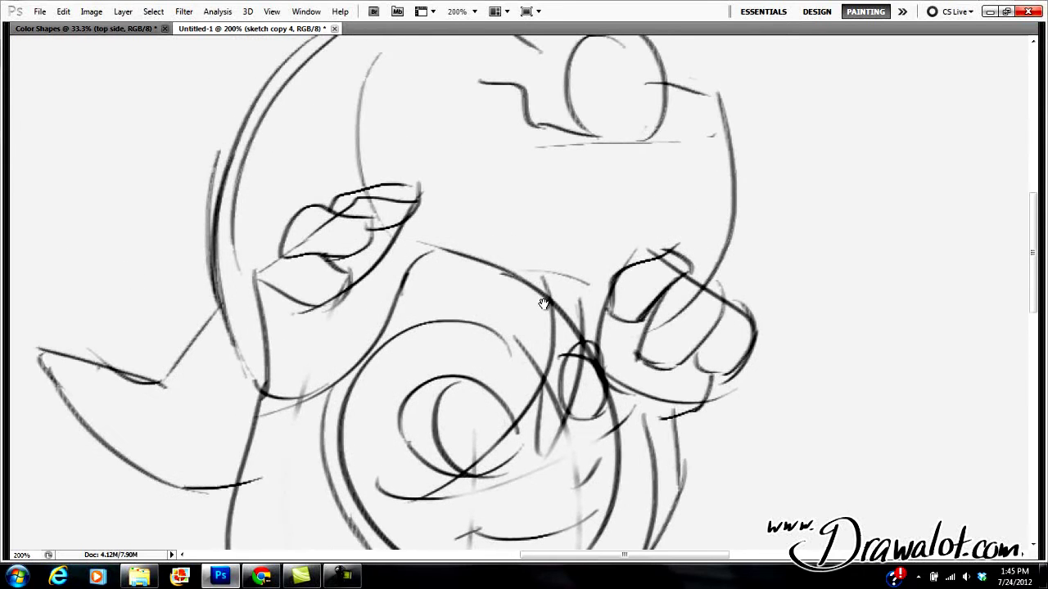
Darken the short cheek crease above the mouth with a smaller brush and erase the upper-right arc of the head circle.
key("bracketleft")
key("bracketleft")
key("bracketleft")
key("bracketleft")
left_click_drag(560, 308, 577, 172)
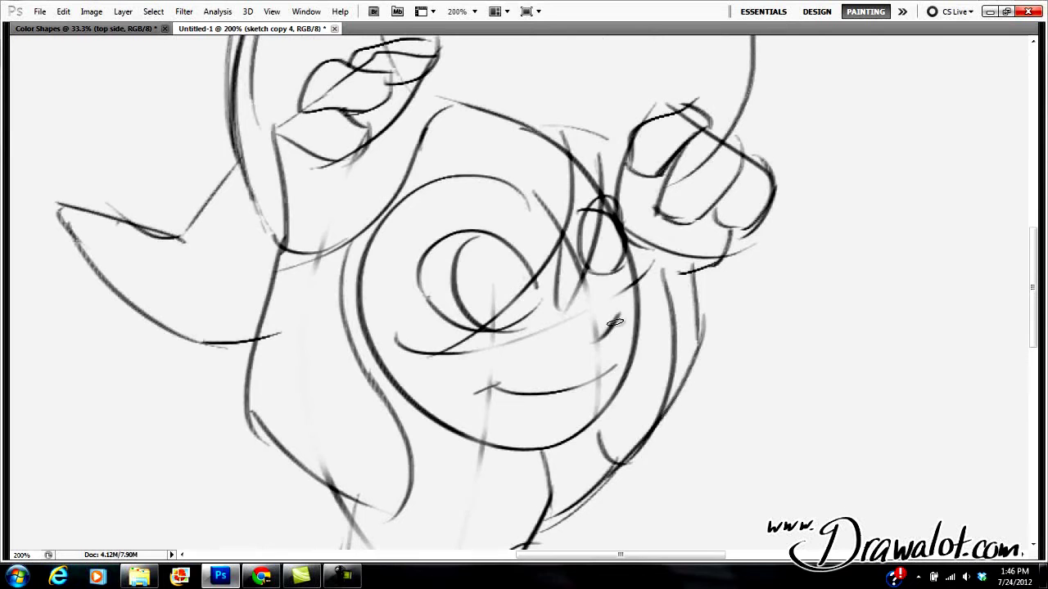
mouse_move(581, 219)
left_mouse_down()
mouse_move(517, 321)
mouse_move(541, 277)
left_mouse_up()
left_click_drag(491, 242, 534, 270)
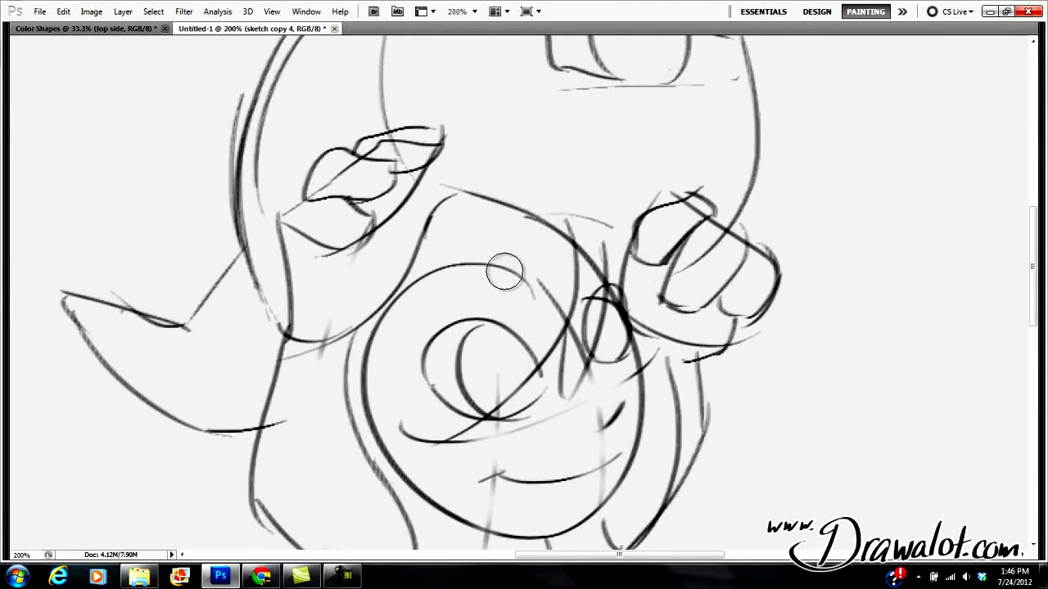
key("ctrl+z")
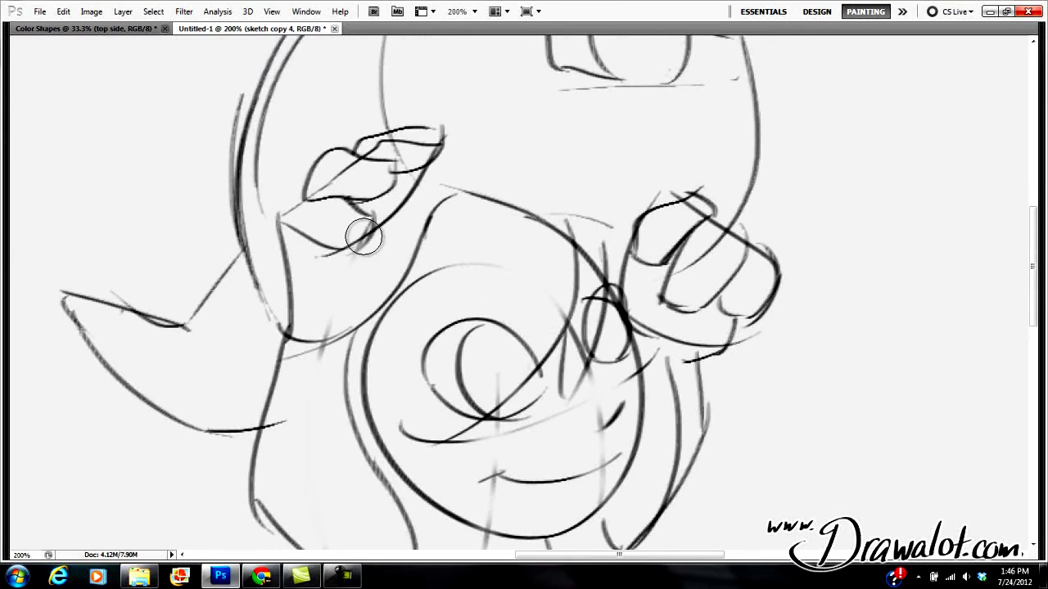
Thicken the hair contour from the forehead peak down to the head circle and clean its edge with the eraser.
key("bracketleft")
key("bracketleft")
key("bracketleft")
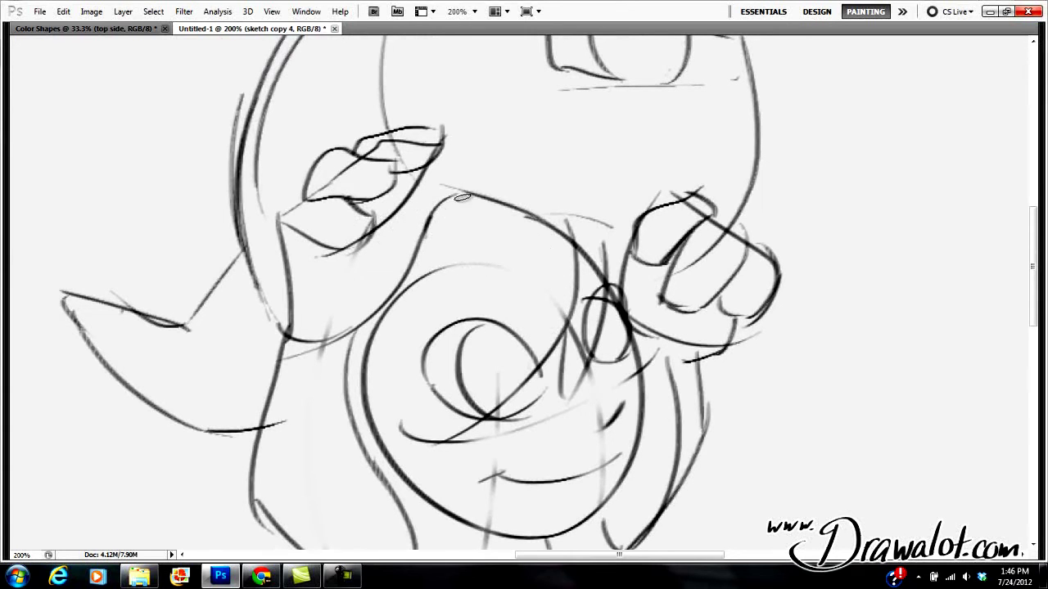
mouse_move(475, 205)
left_mouse_down()
mouse_move(446, 191)
mouse_move(440, 211)
mouse_move(406, 212)
mouse_move(432, 194)
mouse_move(411, 204)
mouse_move(463, 201)
mouse_move(461, 221)
mouse_move(469, 207)
mouse_move(424, 274)
mouse_move(369, 312)
mouse_move(423, 271)
mouse_move(447, 221)
mouse_move(410, 300)
mouse_move(435, 229)
left_mouse_up()
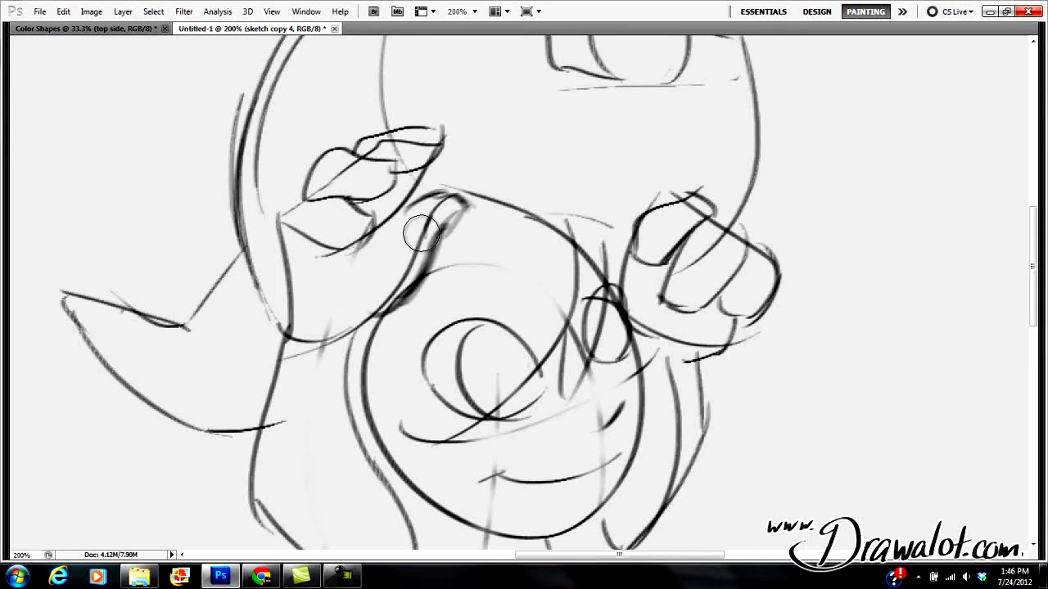
key("e")
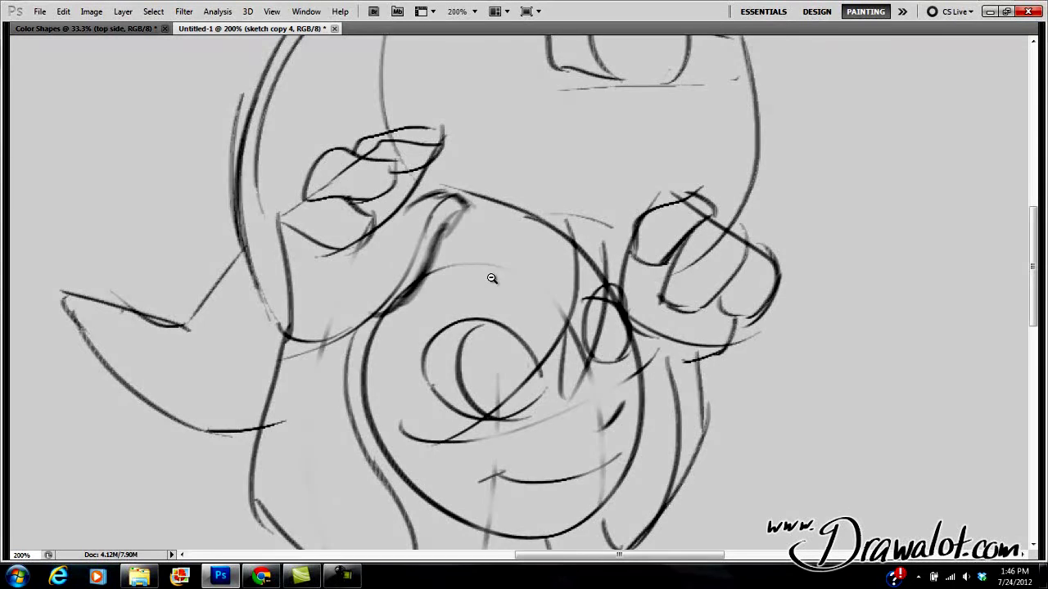
Erase the stray circle and curved test strokes beside the reference thumbnail.
left_click(487, 279, "alt")
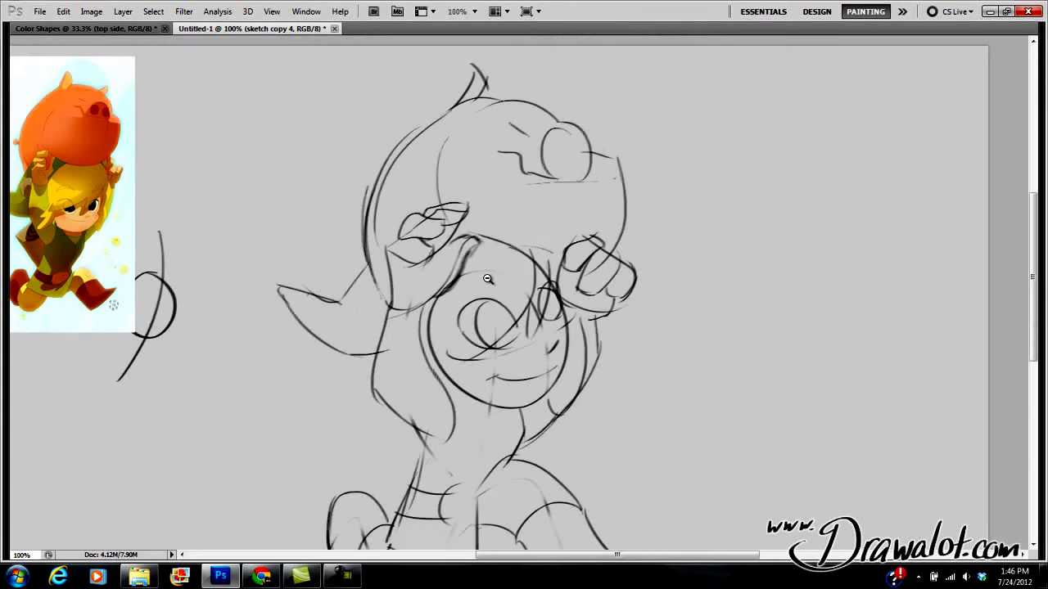
left_click(488, 279, "alt")
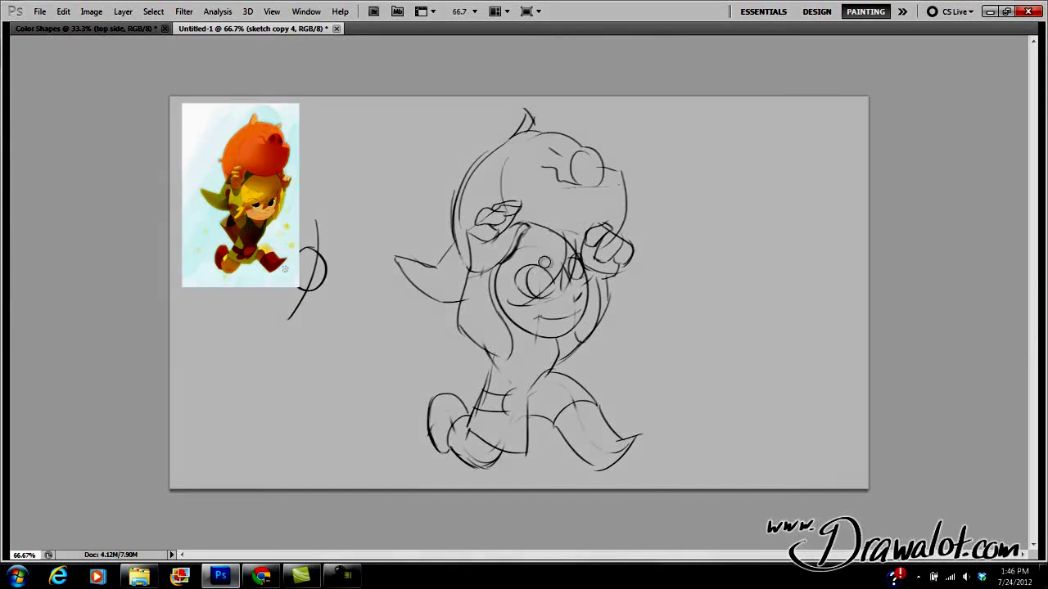
mouse_move(315, 270)
left_mouse_down()
mouse_move(326, 219)
mouse_move(308, 300)
mouse_move(316, 312)
mouse_move(312, 261)
left_mouse_up()
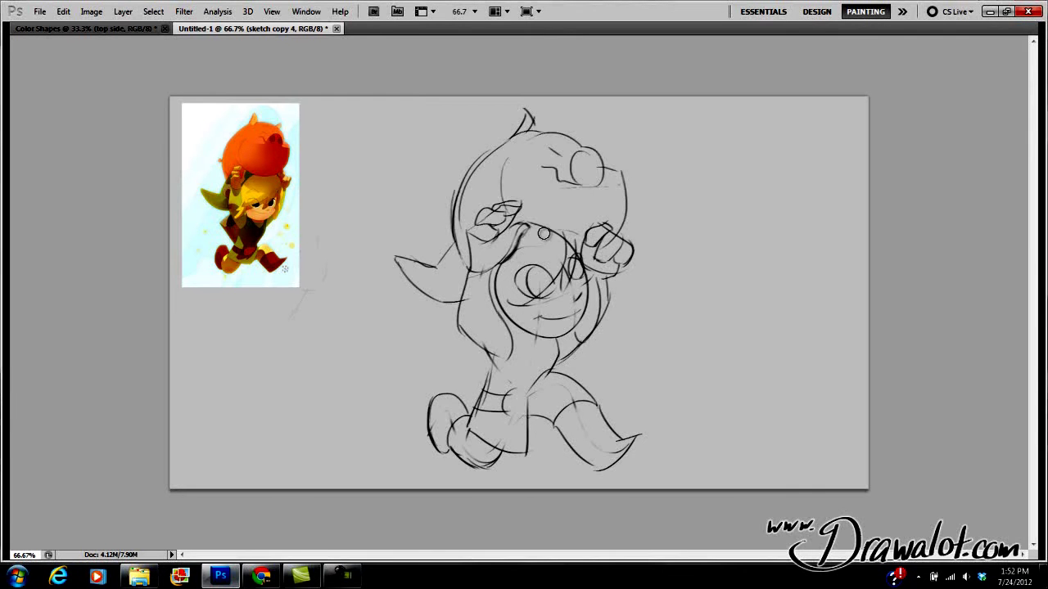
Show the panels again and set the image resolution to 300 pixels/inch with resampling on.
key("Tab")
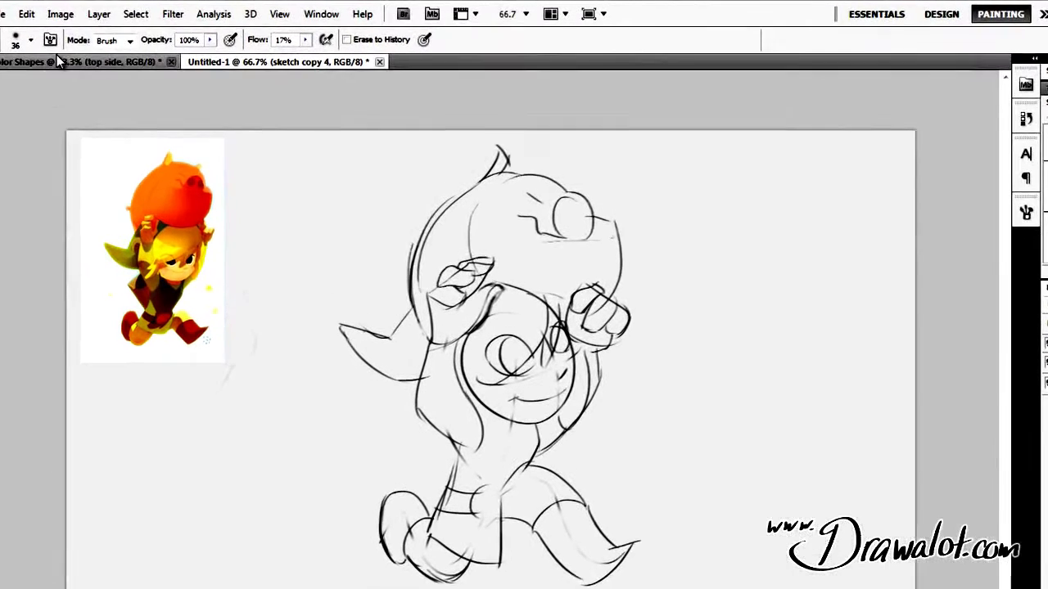
left_click(63, 16)
left_click(63, 16)
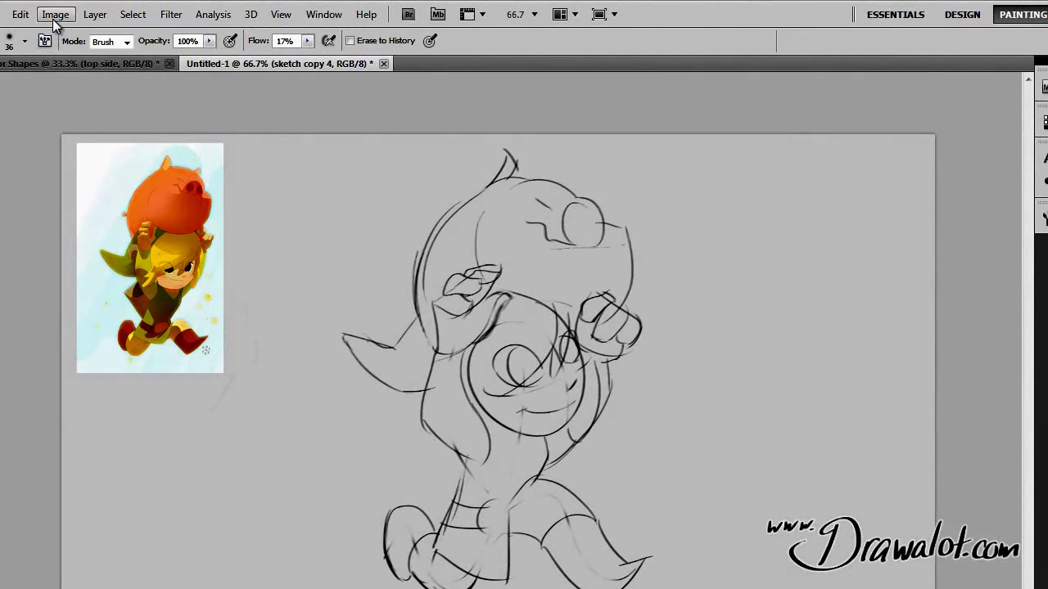
left_click(55, 16)
left_click(74, 131)
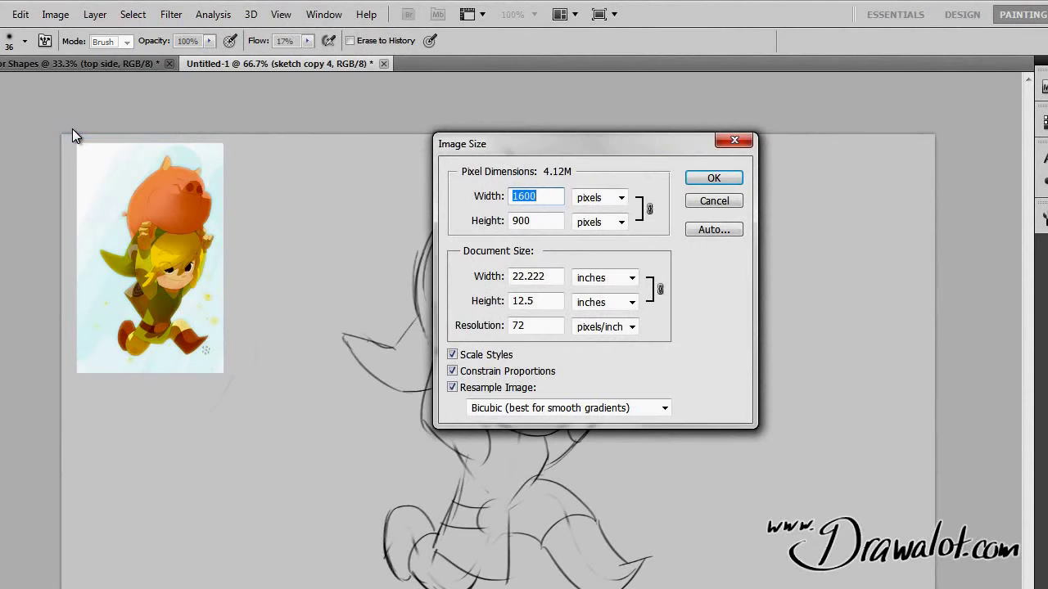
double_click(539, 325)
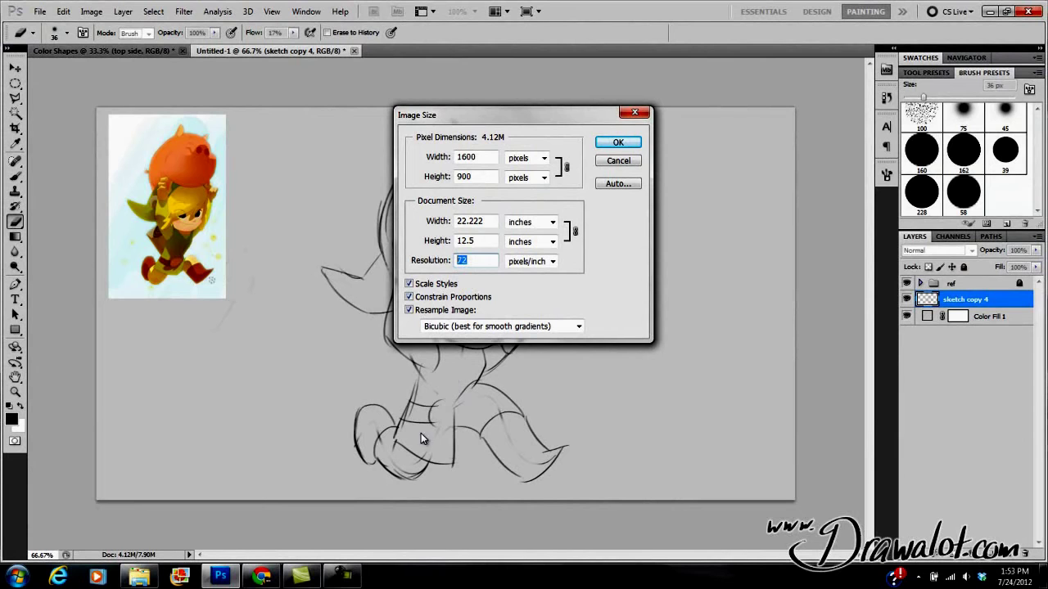
type("300")
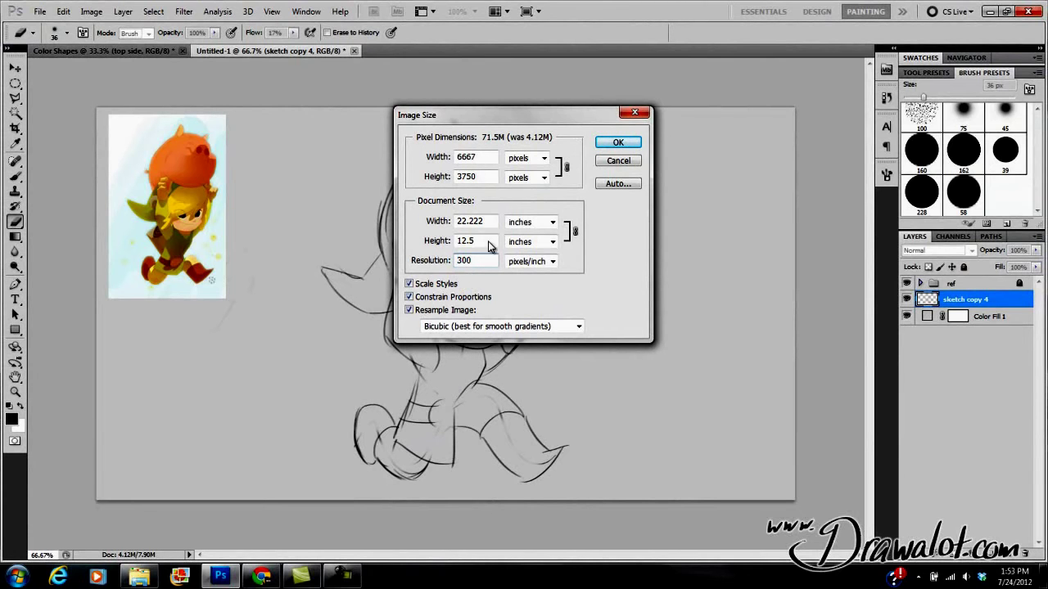
left_click(610, 147)
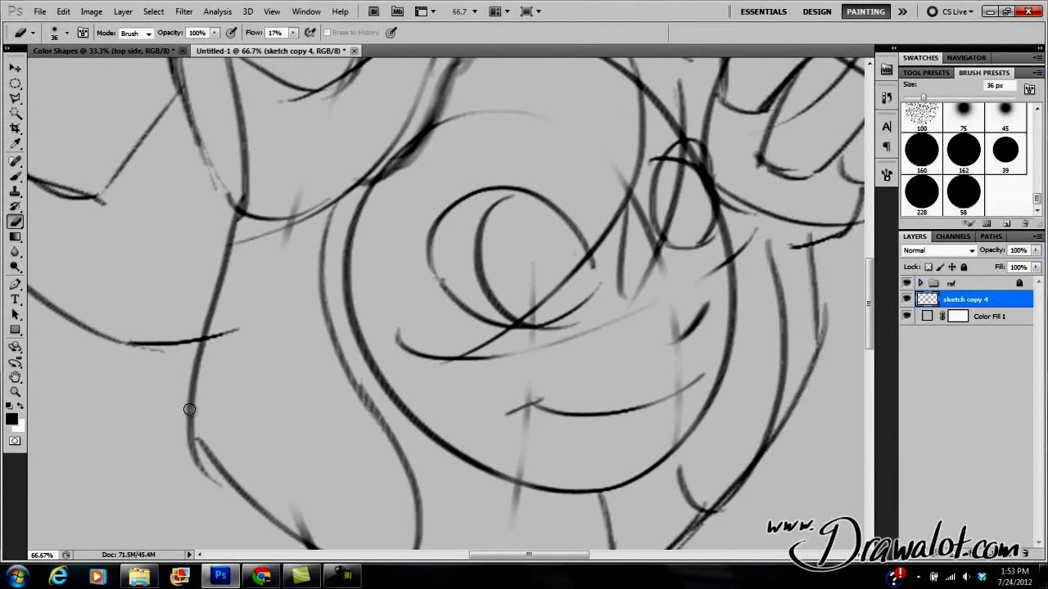
Reopen the Image Size settings and examine the resolution, pixel width and pixel height.
left_click(437, 276, "alt")
left_click(437, 271, "alt")
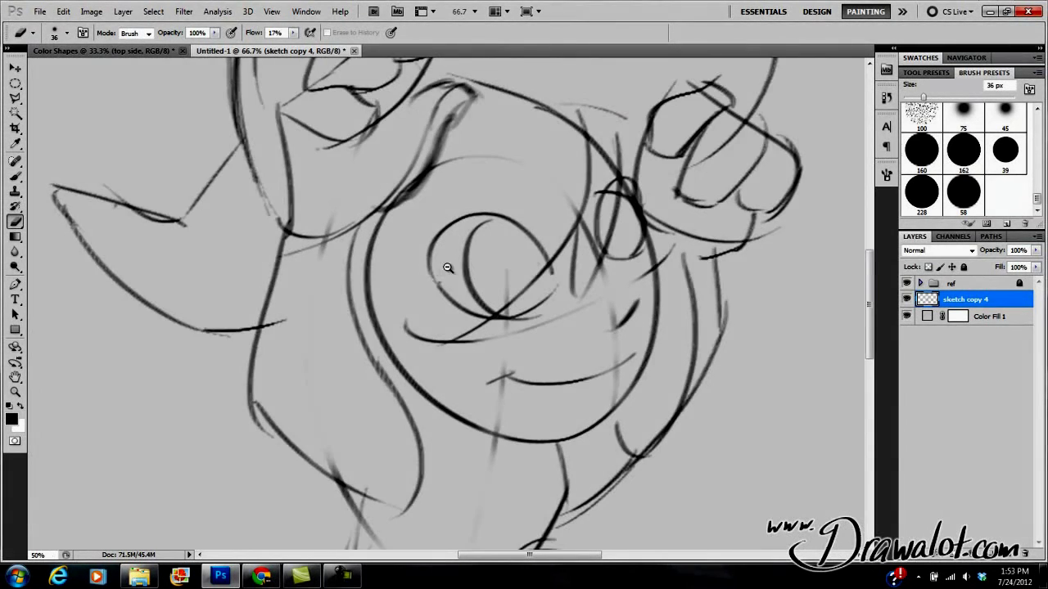
left_click(434, 270, "alt")
mouse_move(431, 168)
left_mouse_down()
mouse_move(403, 351)
mouse_move(436, 237)
mouse_move(423, 236)
mouse_move(419, 257)
left_mouse_up()
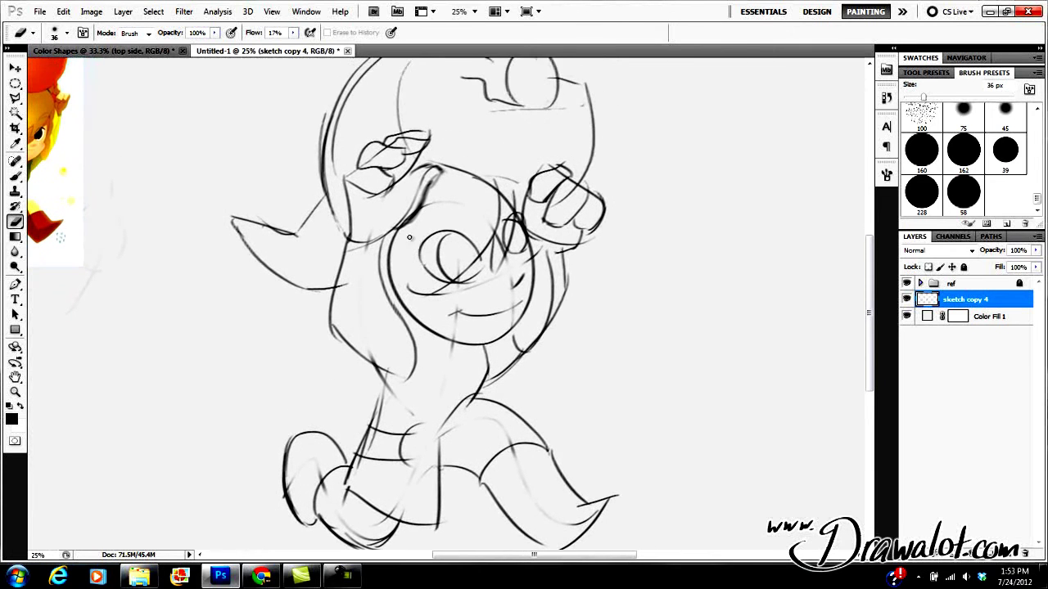
left_click(91, 11)
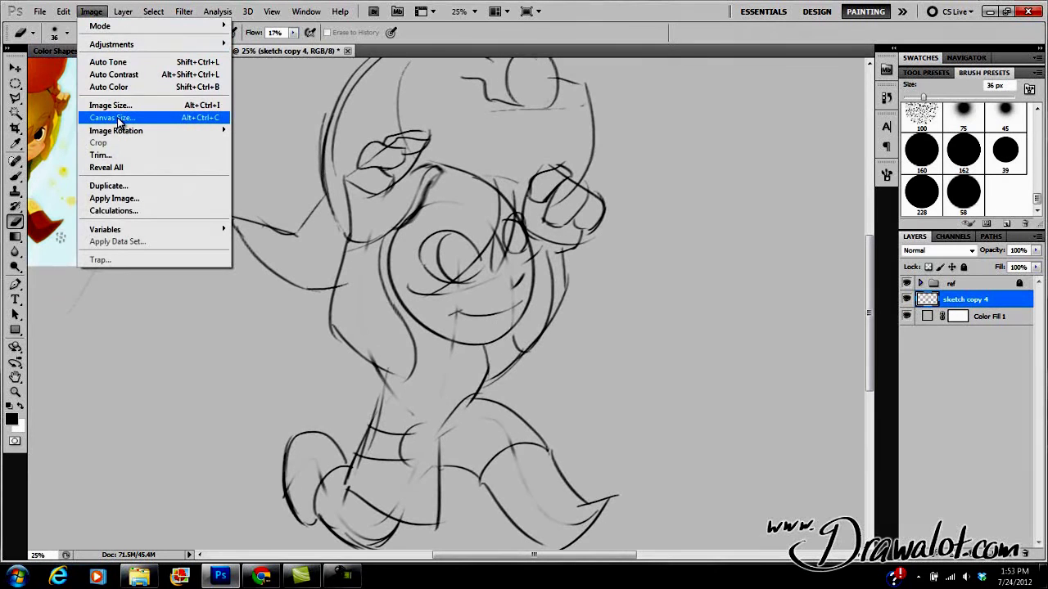
left_click(117, 107)
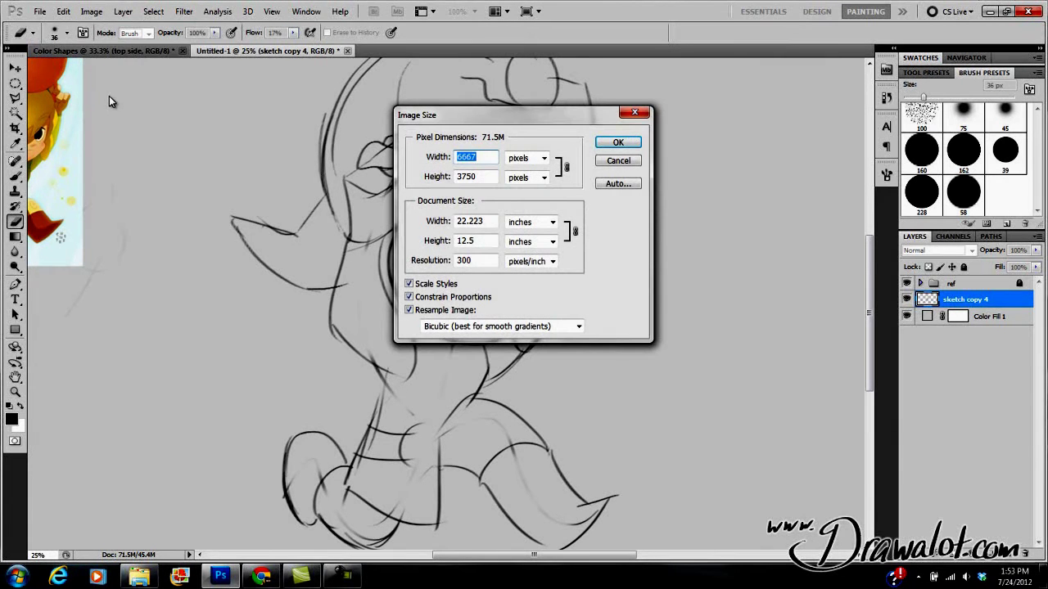
double_click(477, 260)
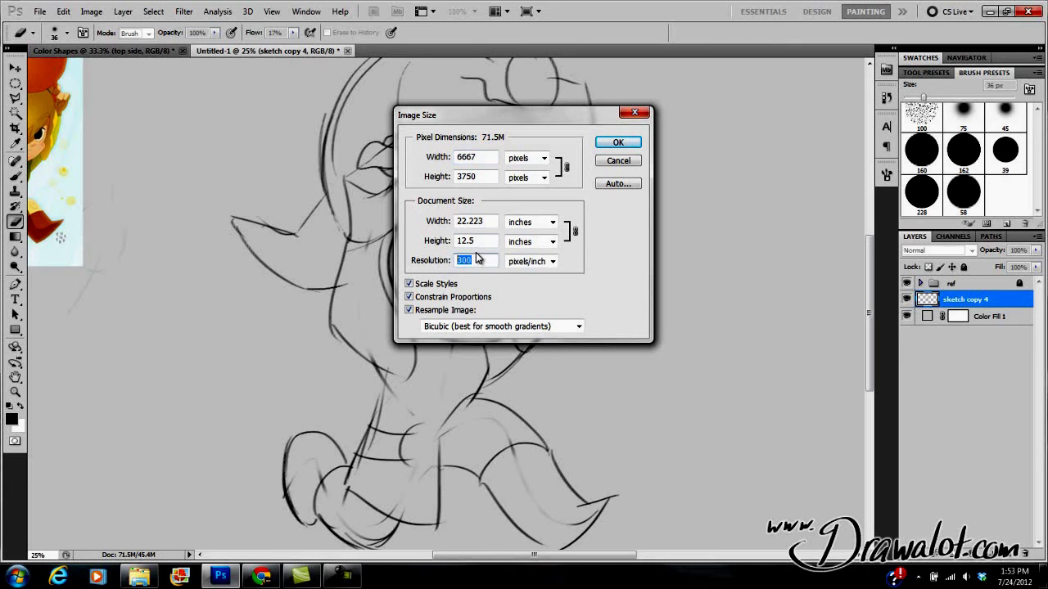
double_click(460, 160)
double_click(461, 177)
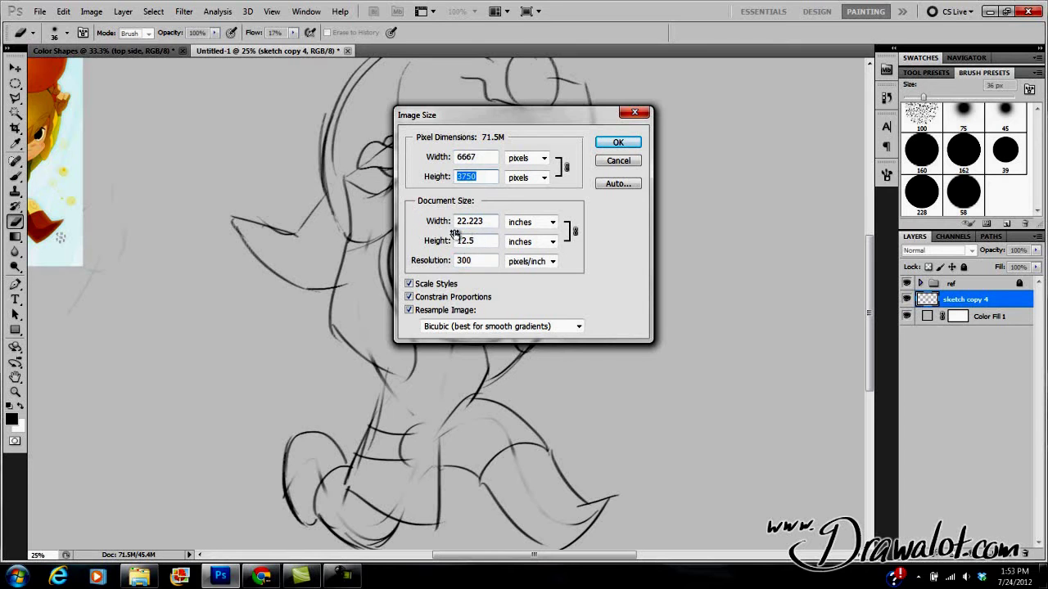
Switch Constrain Proportions off and on to compare the dimension links, and accept the image size with it enabled.
left_click(409, 298)
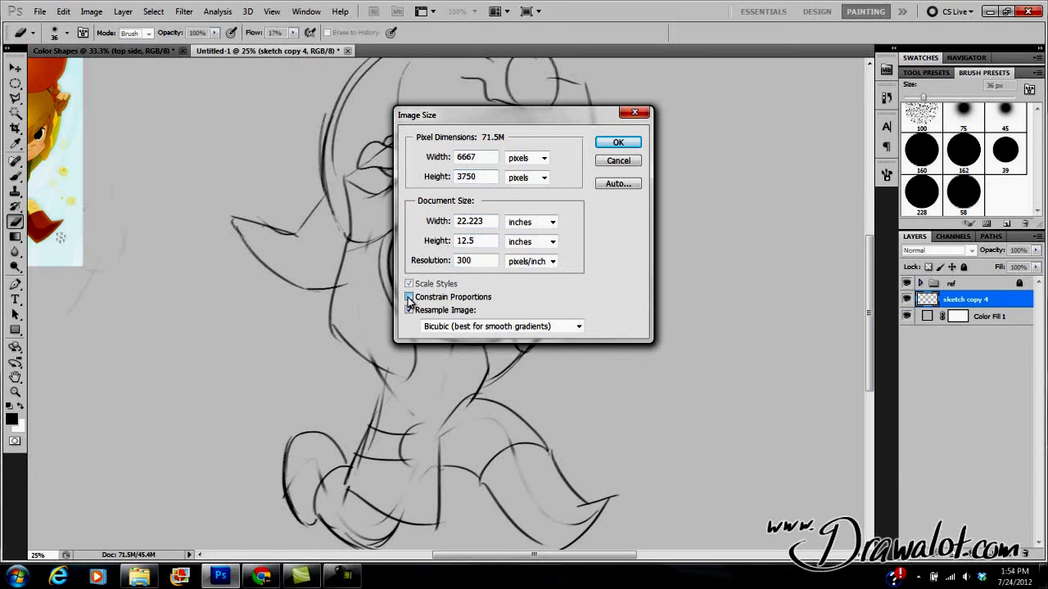
left_click(409, 298)
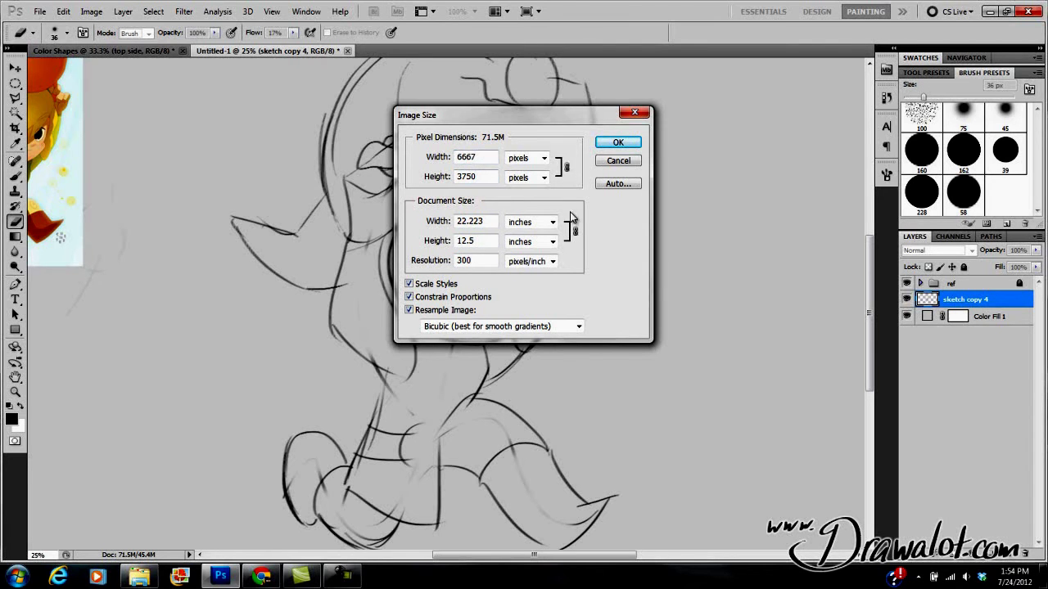
key("Tab")
left_click(410, 298)
left_click(409, 299)
left_click(619, 144)
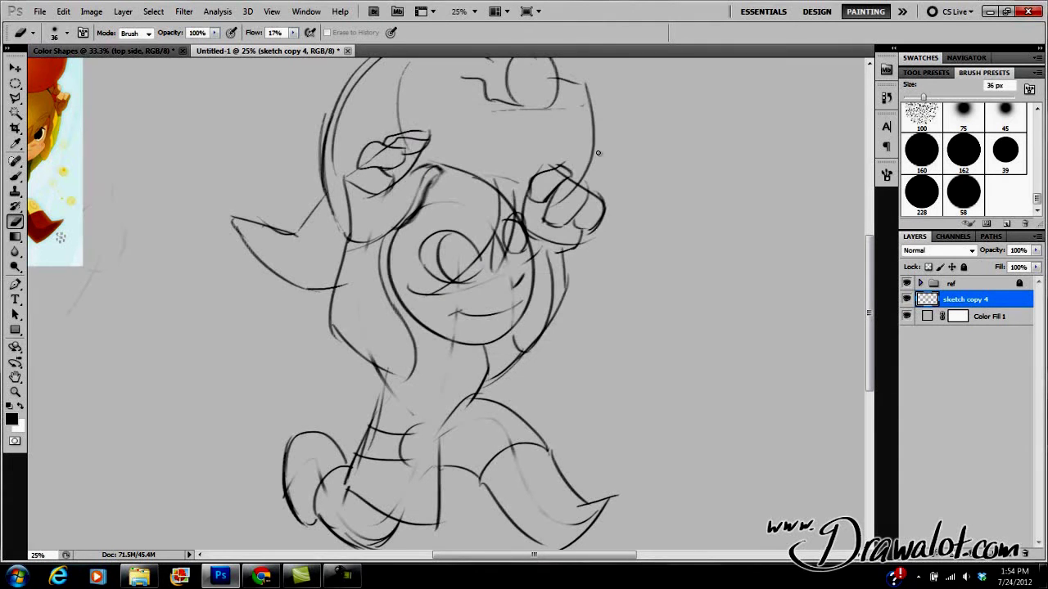
Extend the canvas upward by anchoring it at bottom centre and setting its height to 18 inches.
key("ctrl+minus")
key("ctrl+minus")
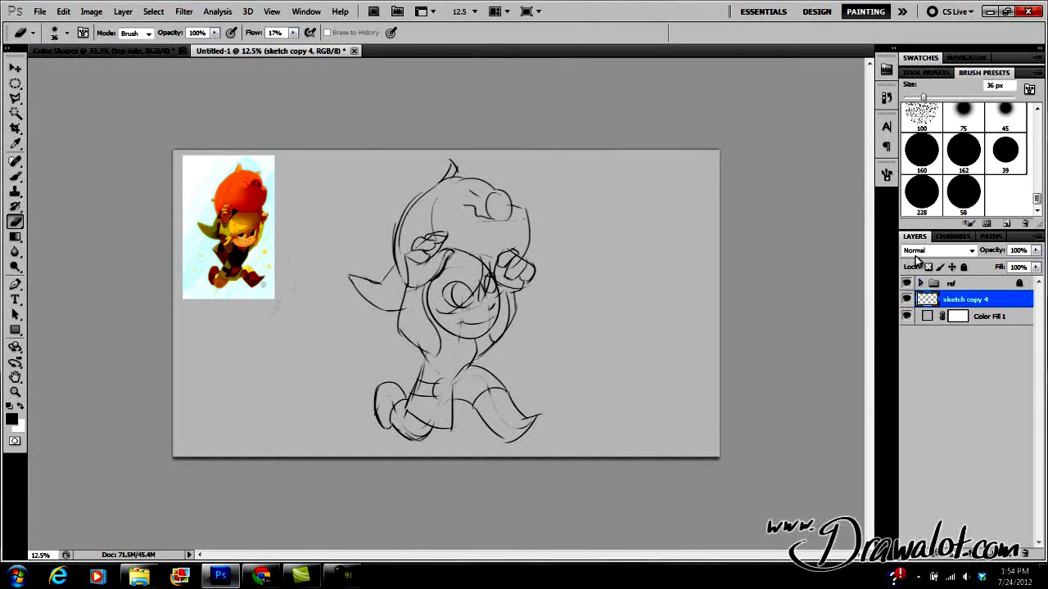
left_click(91, 11)
left_click(107, 117)
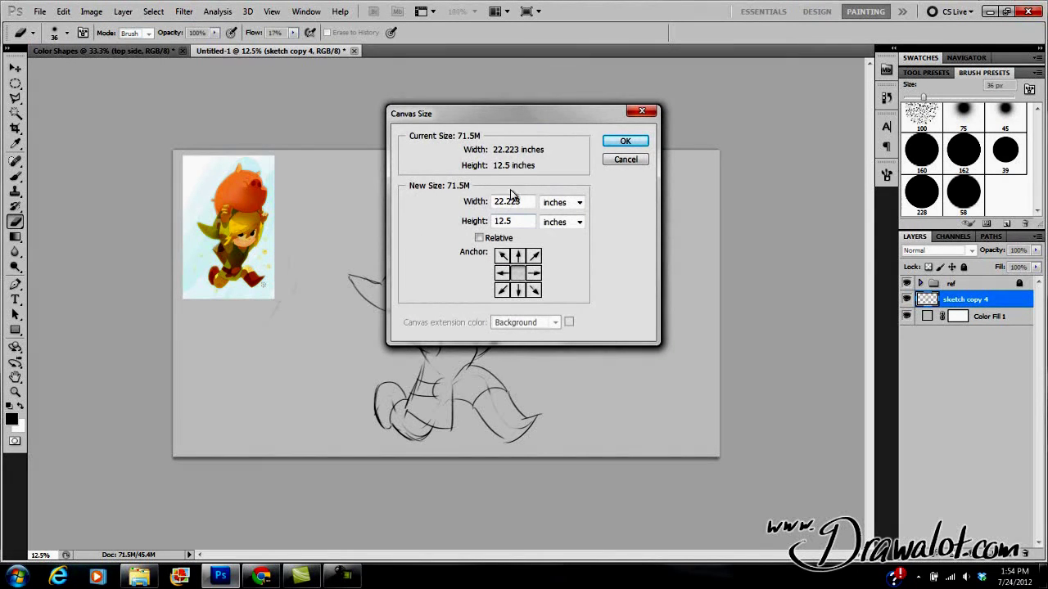
left_click_drag(514, 203, 486, 210)
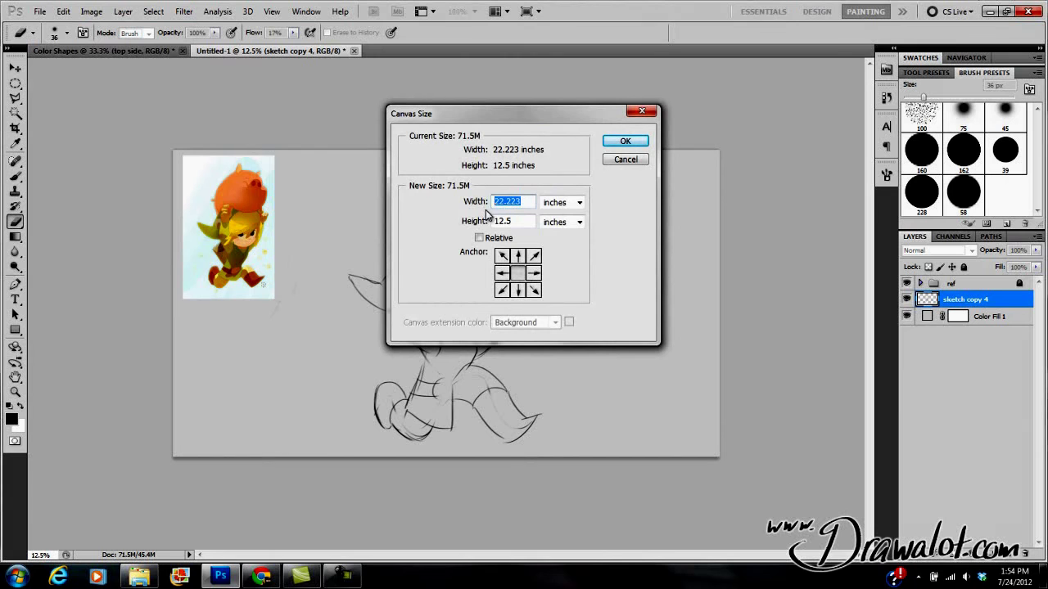
left_click(518, 289)
left_click(518, 255)
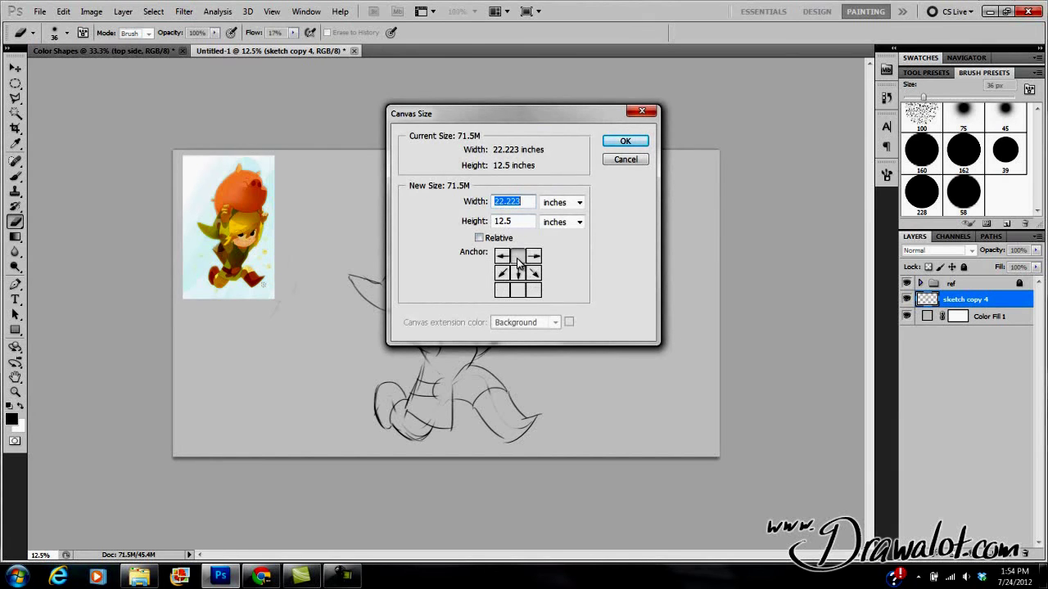
left_click(517, 292)
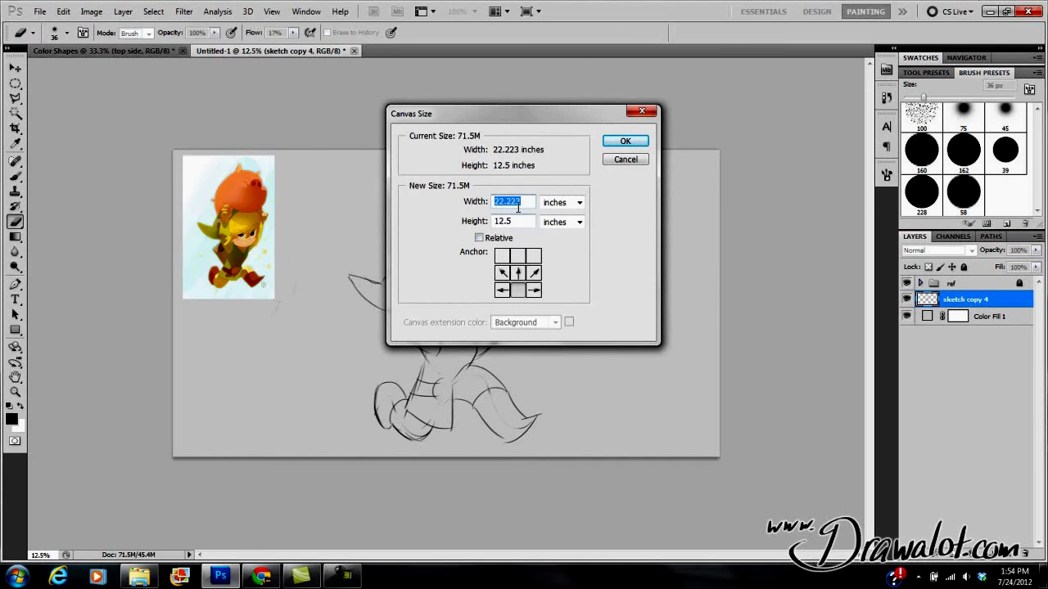
left_click_drag(516, 223, 483, 226)
type("18")
left_click(625, 142)
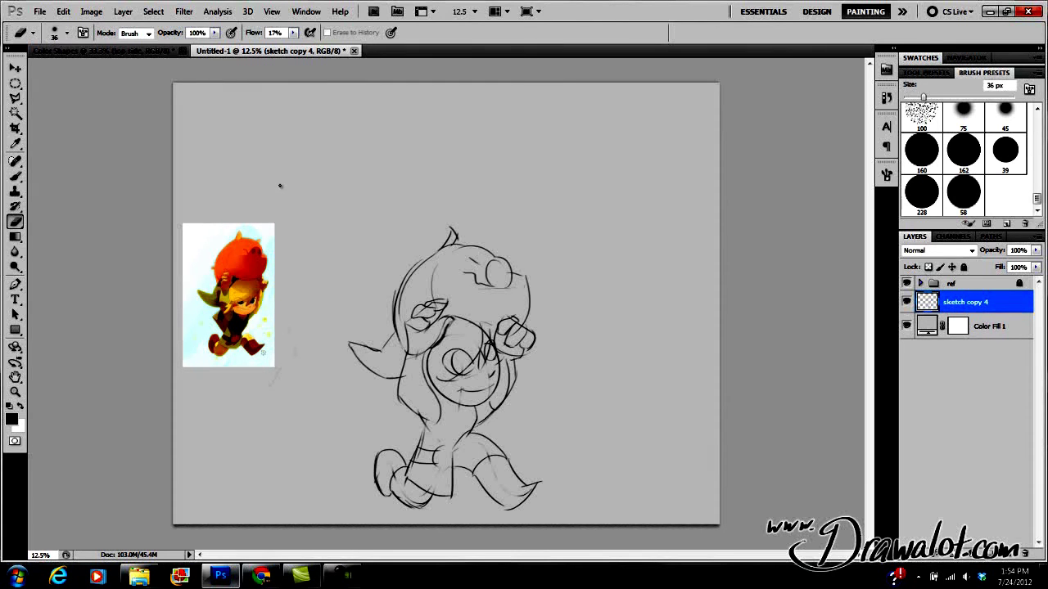
left_click(91, 11)
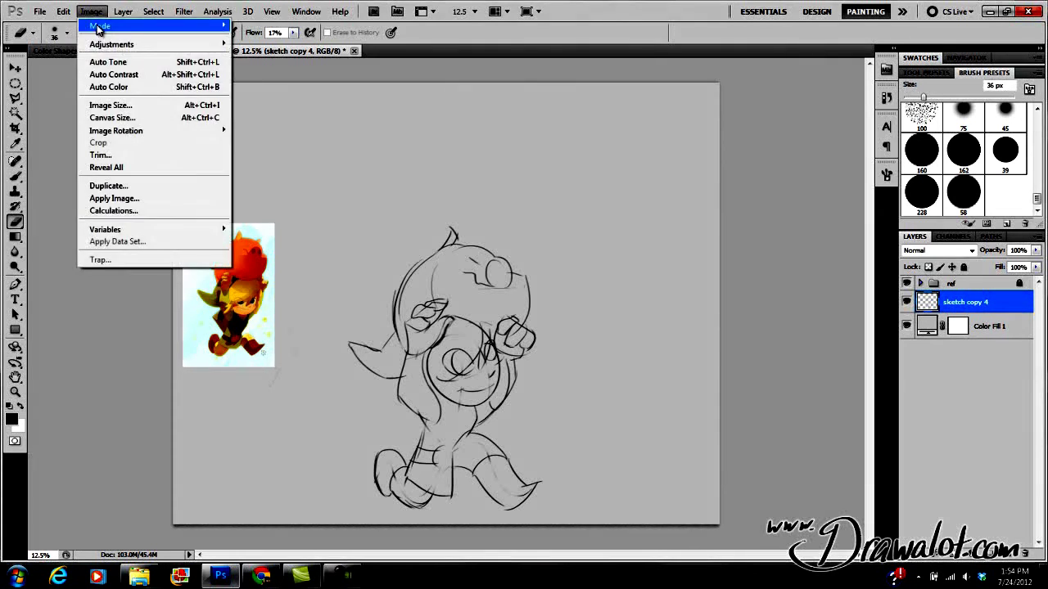
left_click(116, 119)
left_click(627, 160)
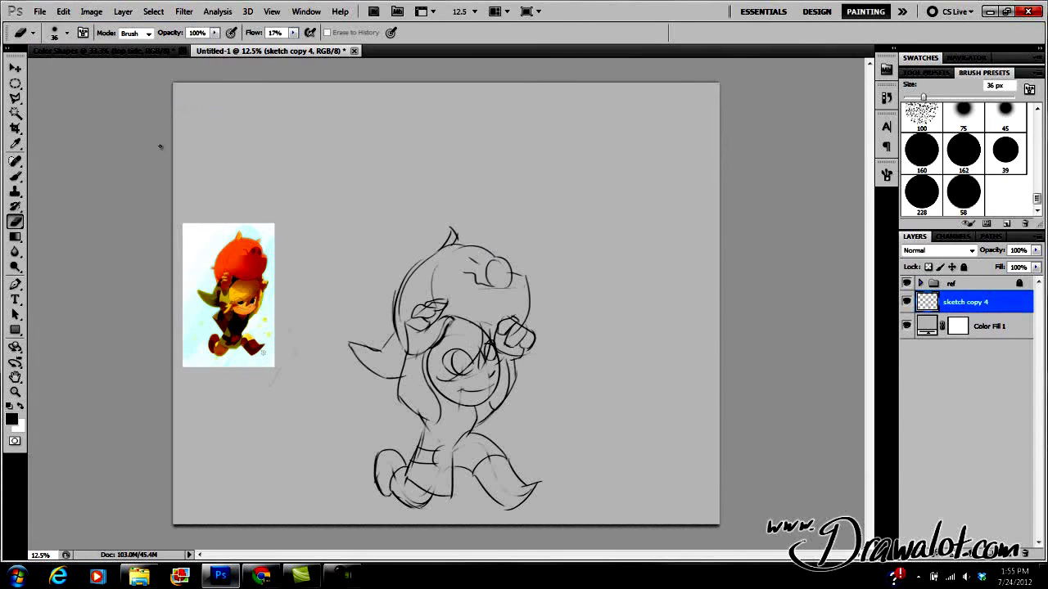
Try a crop over the character with the Crop tool's preset 1200 px by 300 px size, and cancel it.
left_click(15, 129)
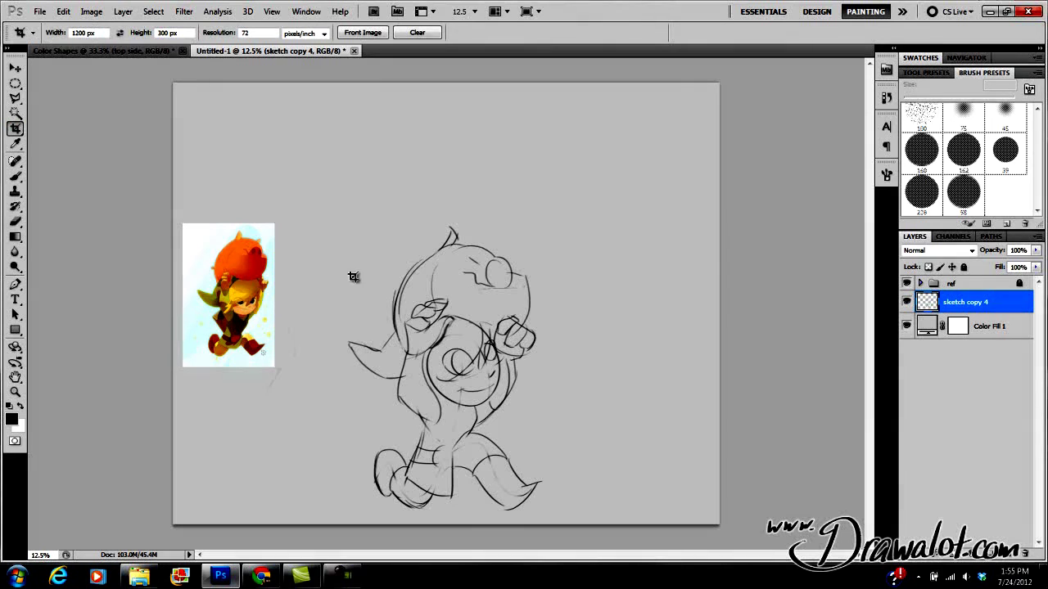
left_click_drag(368, 288, 550, 432)
right_click(512, 322)
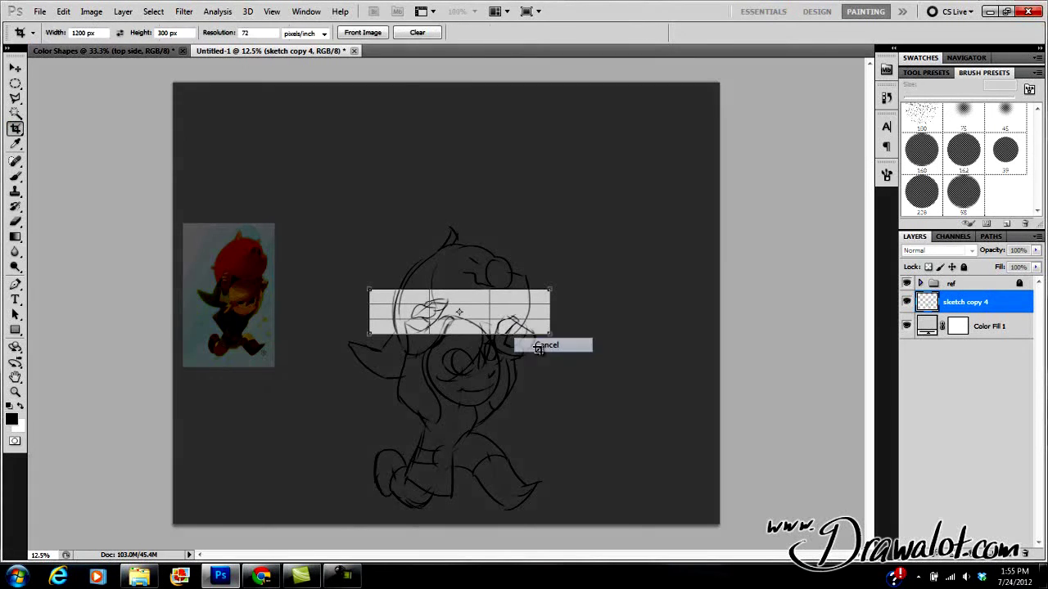
left_click(544, 346)
Clear the Crop tool's preset width, height and resolution values.
left_click(101, 33)
left_click(172, 33)
key("BackSpace")
key("Tab")
type("3")
key("BackSpace")
key("BackSpace")
key("BackSpace")
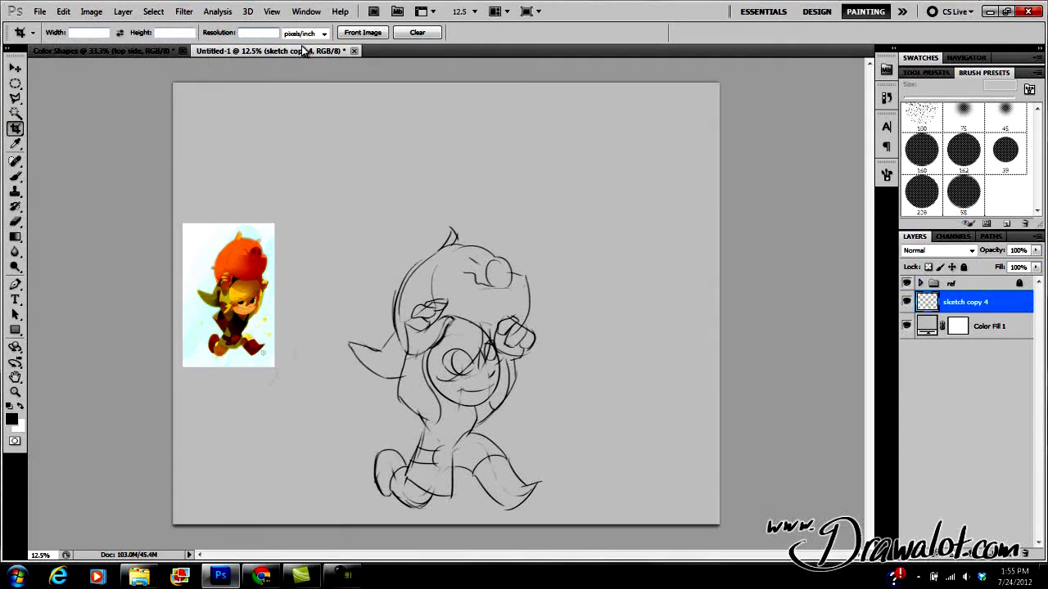
Crop the canvas around the character's face and hands, and move the sketch layer inside the cropped area.
left_click_drag(380, 289, 534, 419)
right_click(479, 348)
left_click(496, 356)
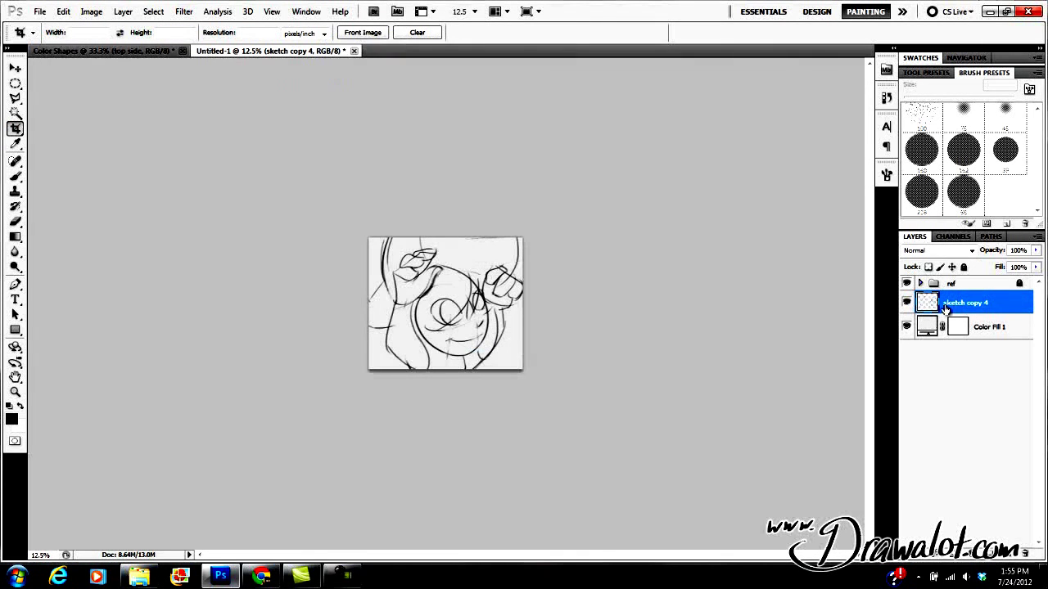
key("v")
mouse_move(456, 321)
left_mouse_down()
mouse_move(456, 229)
mouse_move(471, 319)
mouse_move(491, 315)
mouse_move(391, 381)
mouse_move(458, 353)
mouse_move(465, 299)
mouse_move(489, 284)
left_mouse_up()
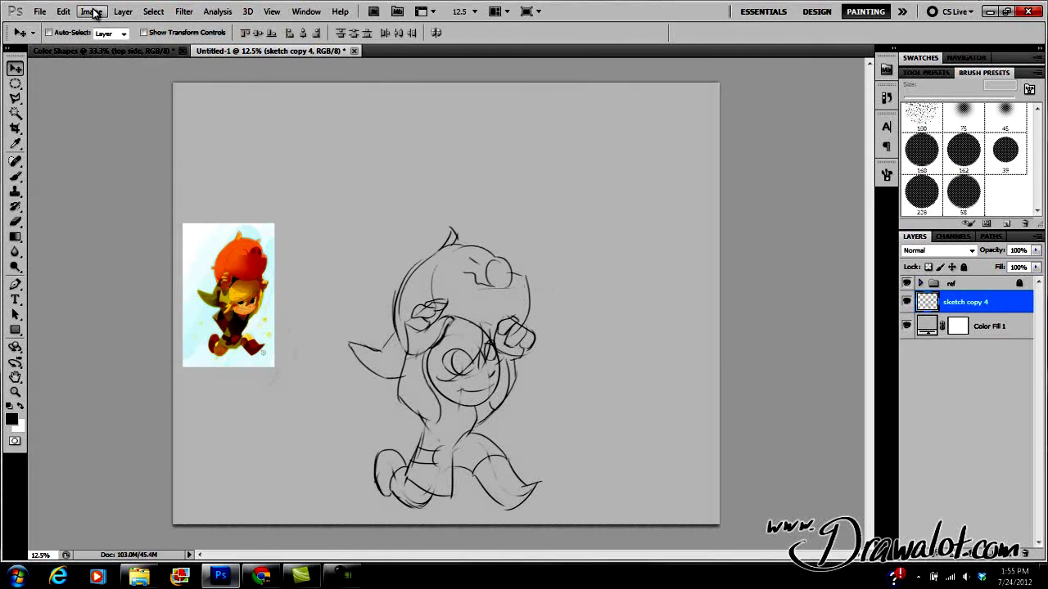
Reduce the canvas size to 5 by 5 inches, anchored at bottom centre, and accept the clipping.
left_click(91, 11)
left_click(100, 119)
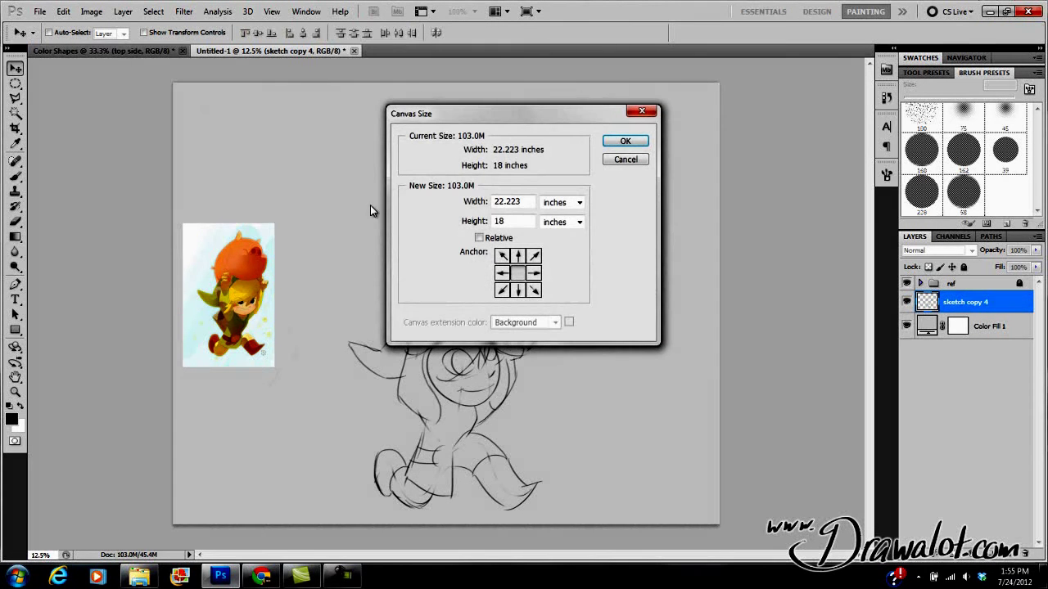
double_click(519, 207)
type("5")
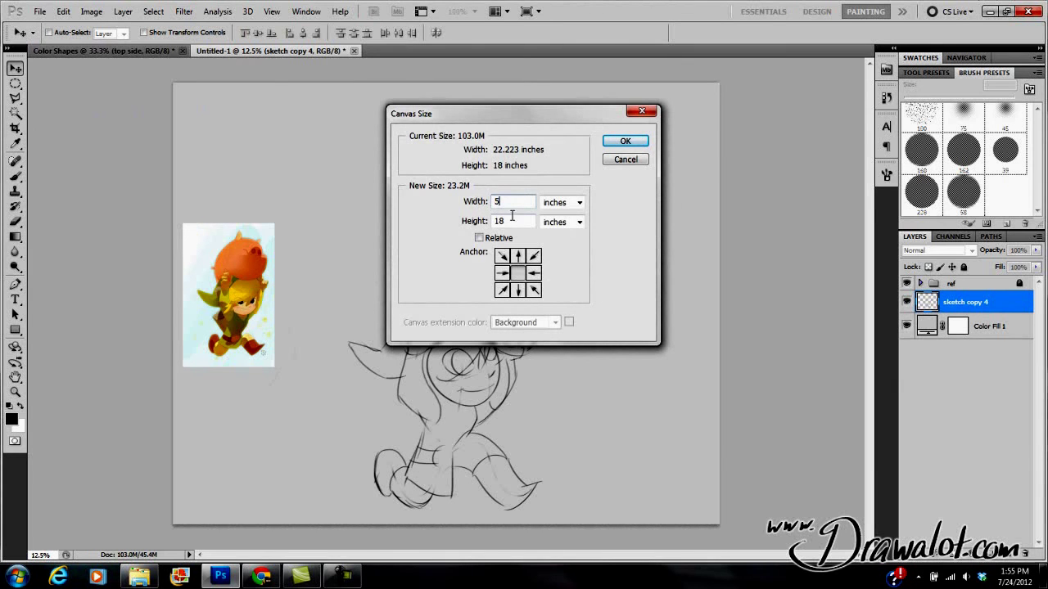
key("Tab")
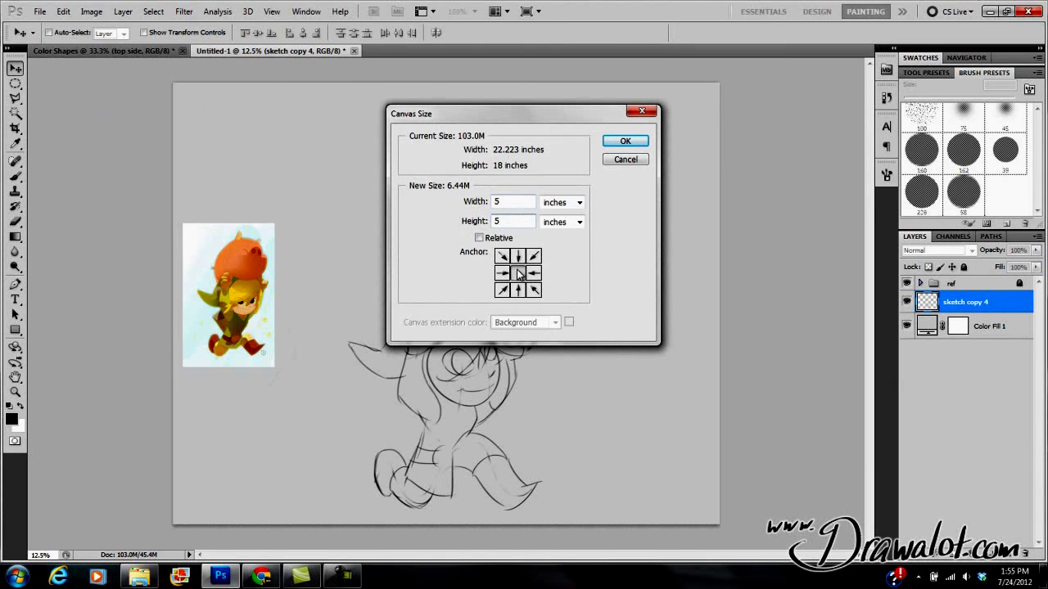
left_click(518, 292)
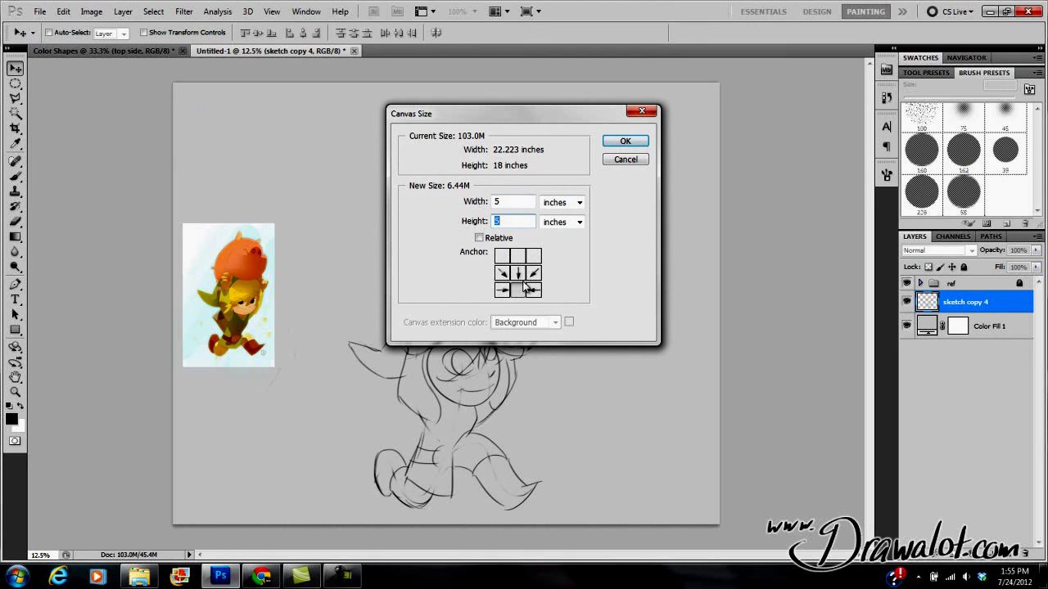
left_click(625, 144)
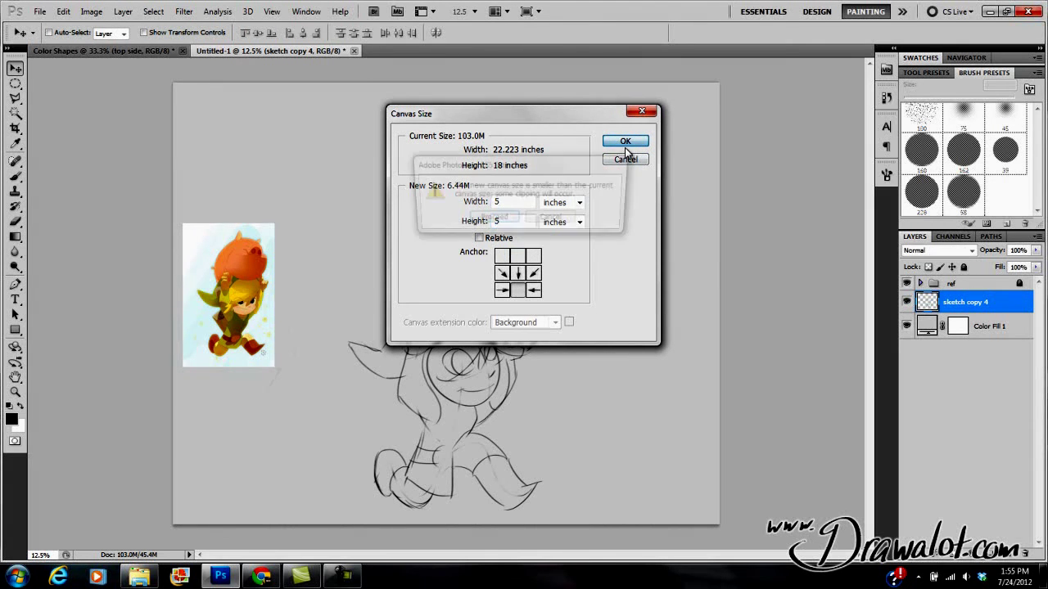
left_click(492, 219)
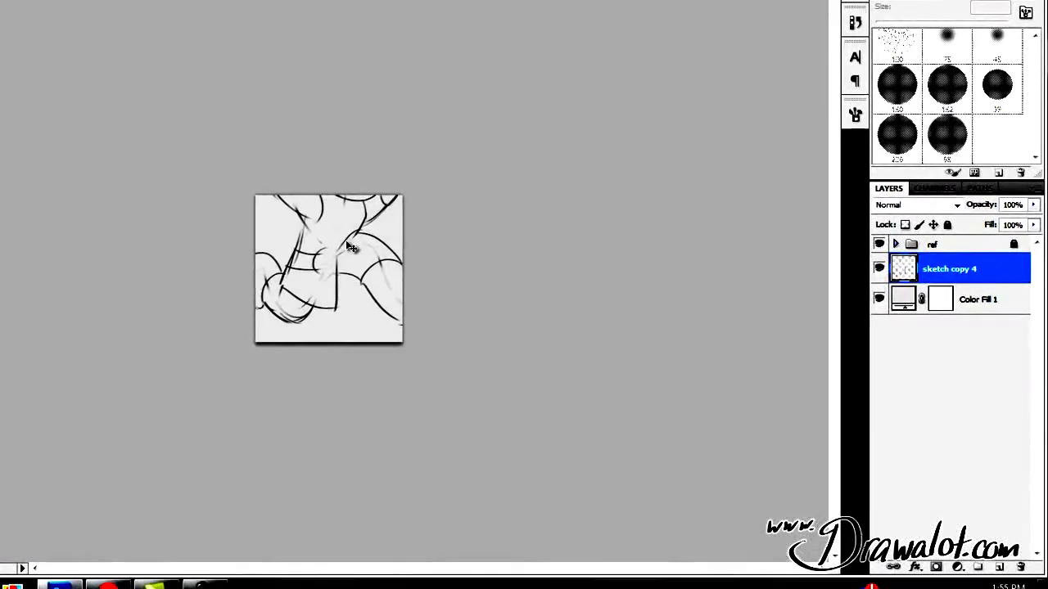
Move the sketch layer down so the character's face sits inside the small square canvas.
mouse_move(350, 248)
left_mouse_down()
mouse_move(320, 423)
mouse_move(319, 340)
left_mouse_up()
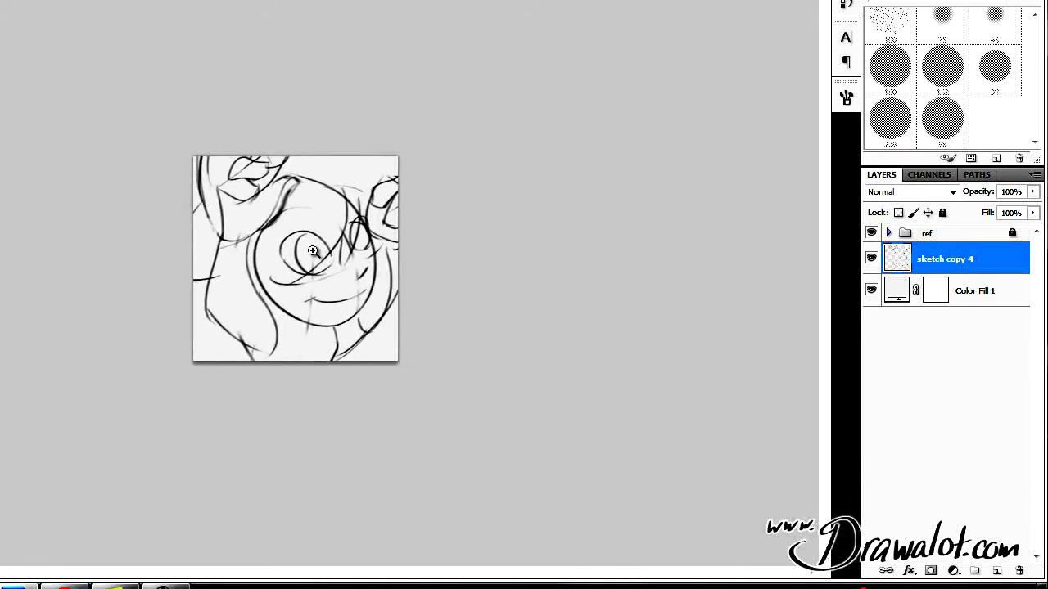
left_click(309, 223)
left_click(309, 239)
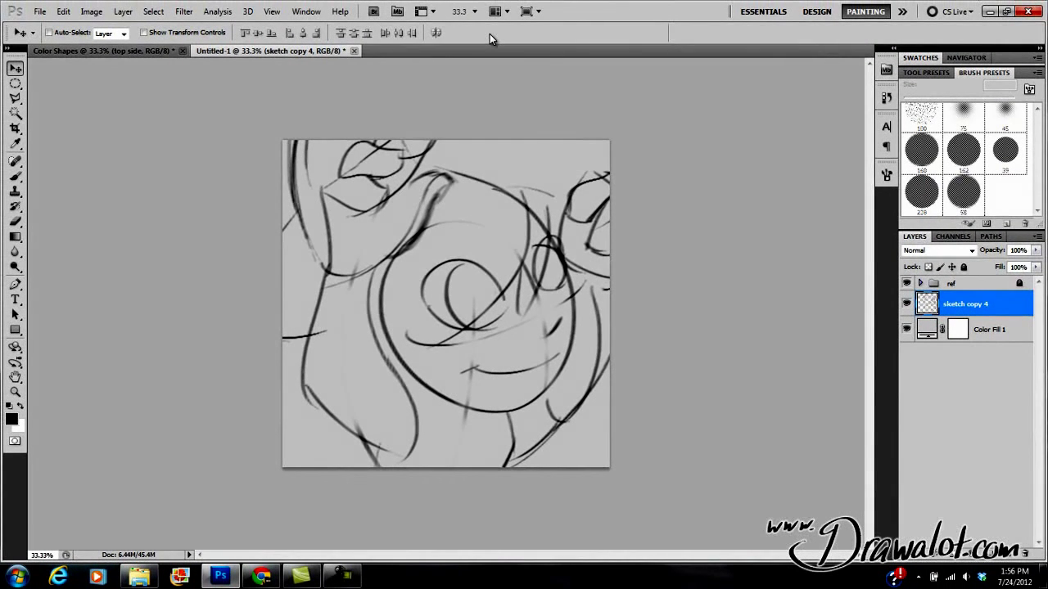
Review the document's dimensions in the Image Size and Canvas Size dialogs, cancelling each one.
key("ctrl+alt+i")
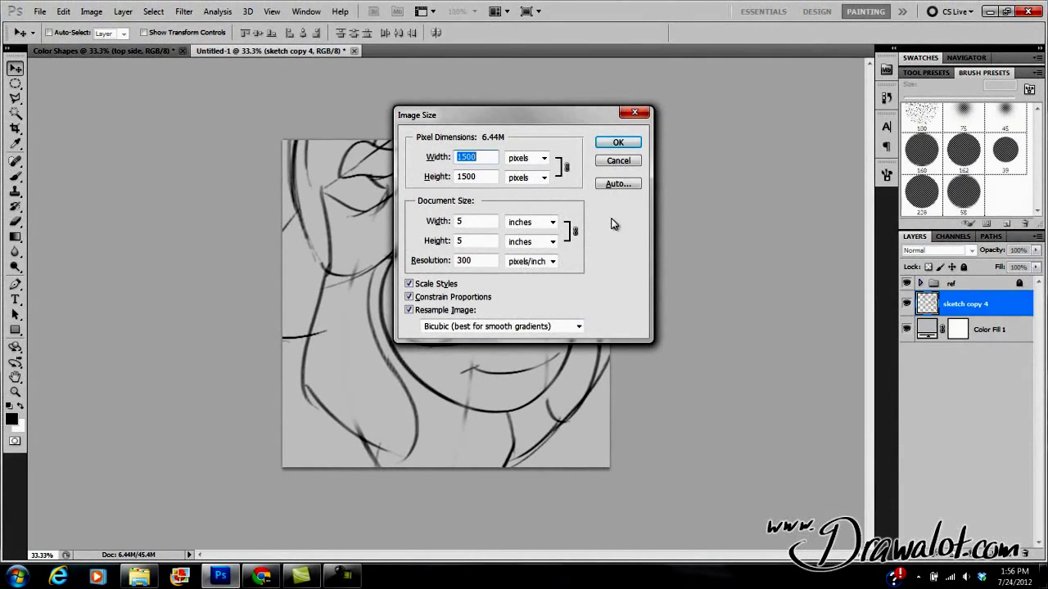
left_click(618, 162)
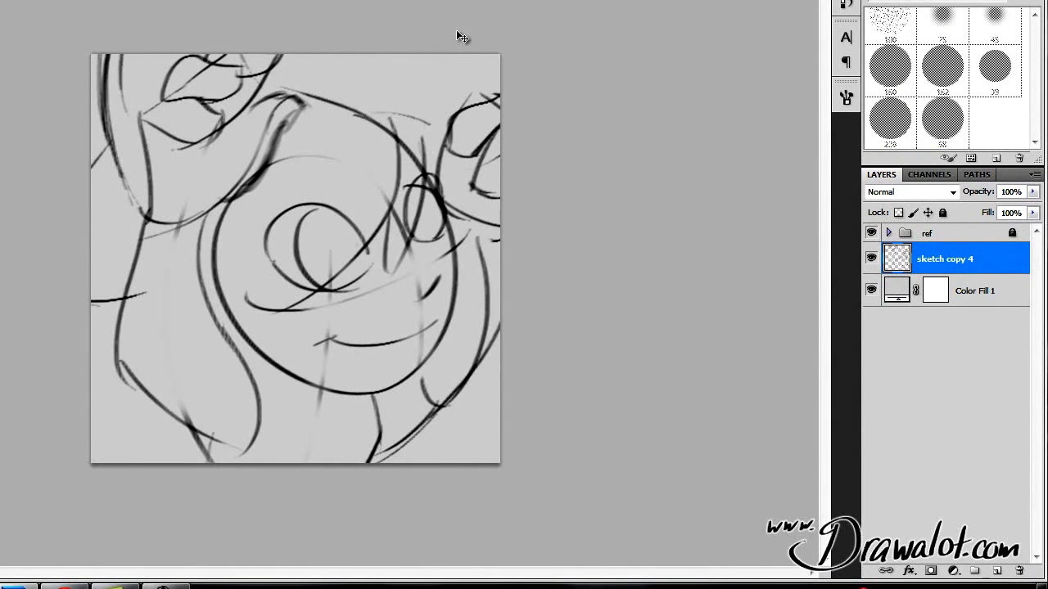
key("ctrl+alt+c")
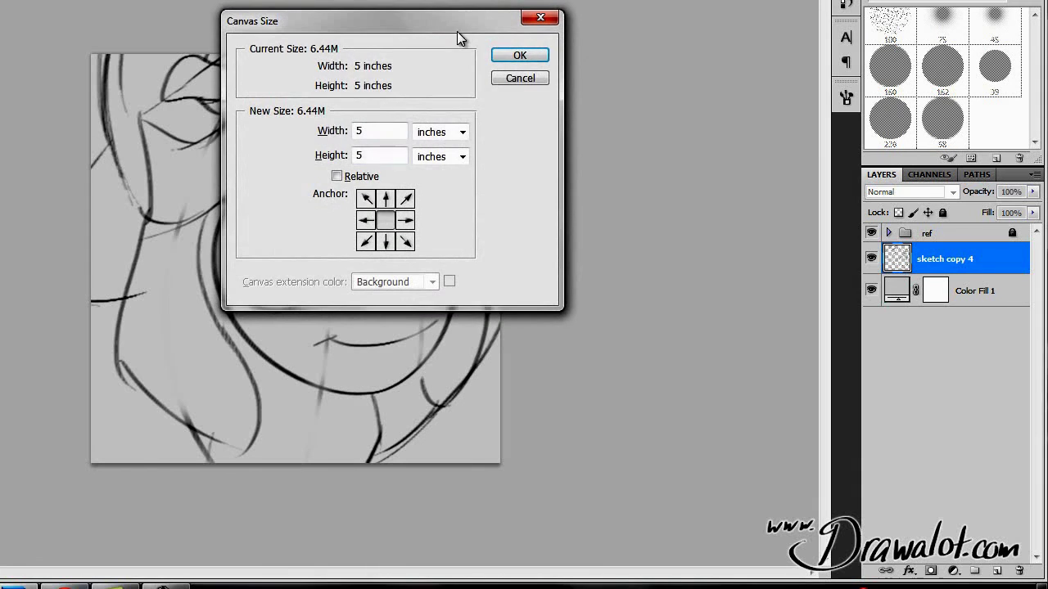
left_click(510, 76)
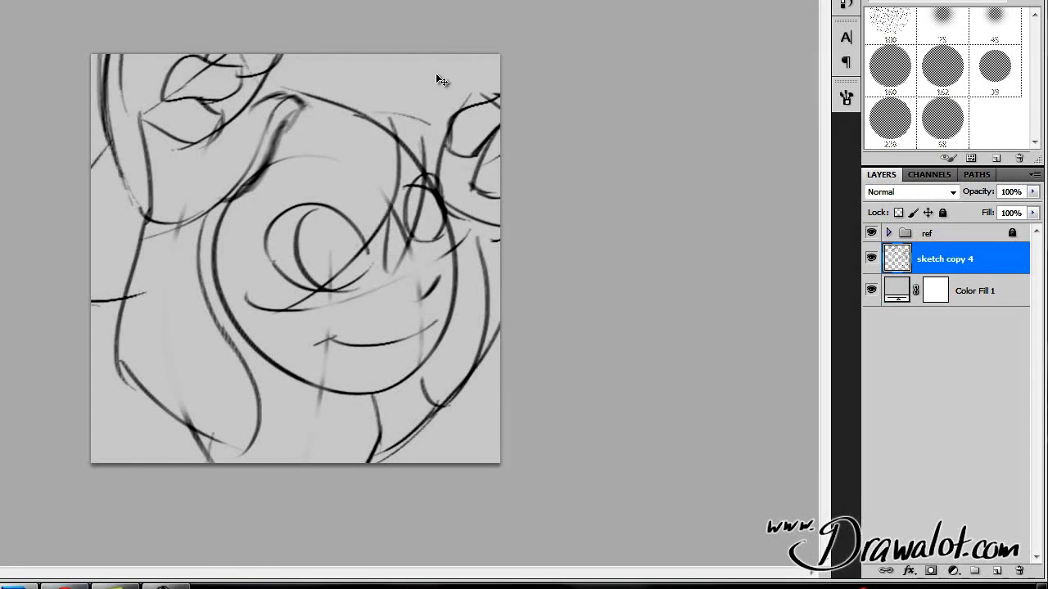